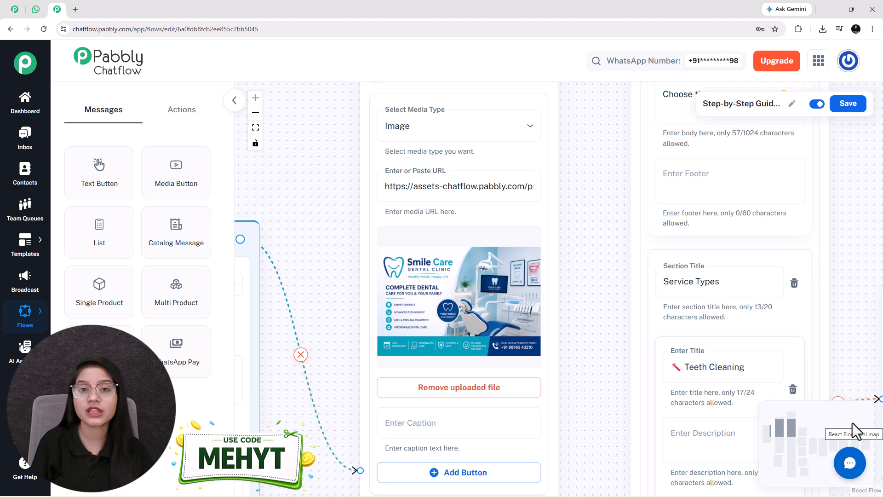
Fit the whole dental booking flow on the canvas, then glance at the landing page and WhatsApp tabs.
left_click(856, 430)
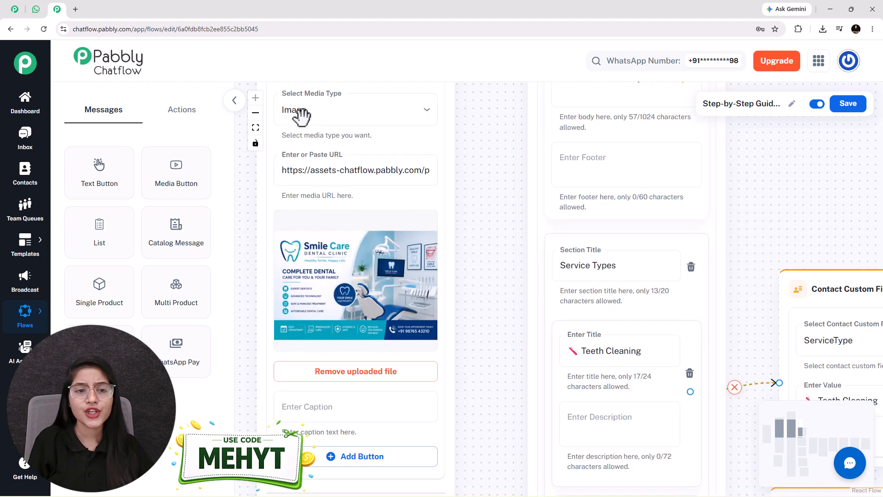
left_click(256, 127)
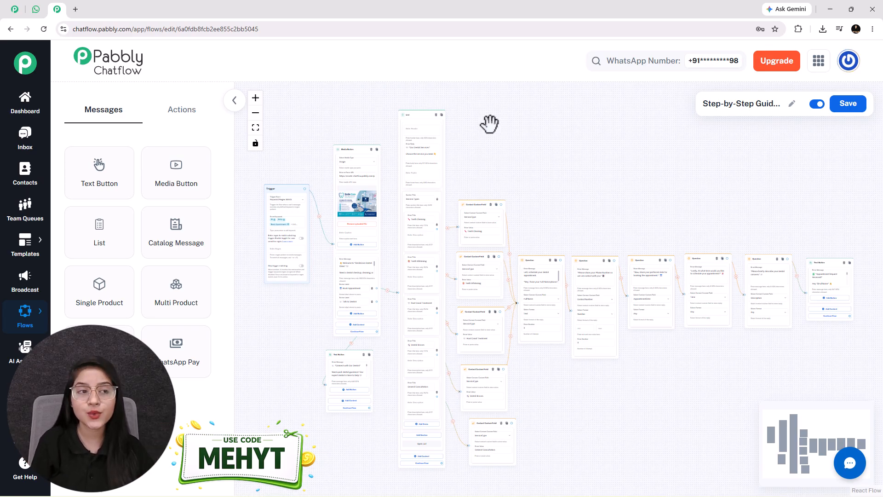
left_click(11, 10)
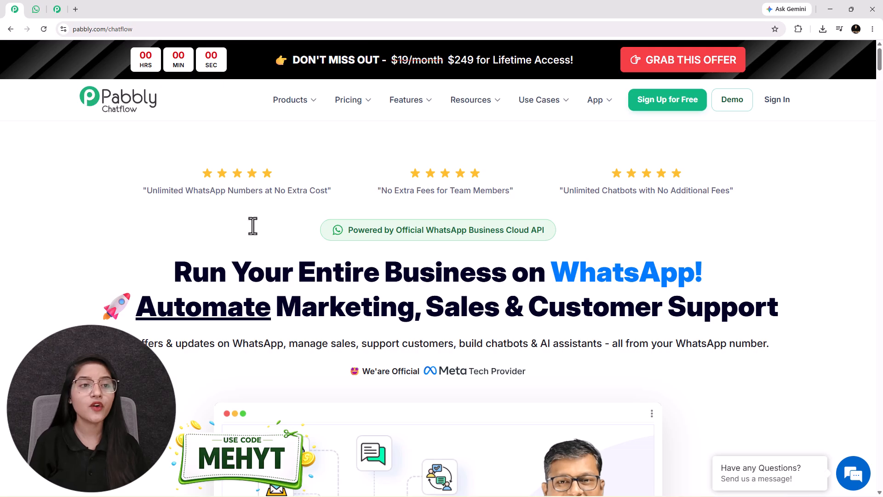
left_click(40, 6)
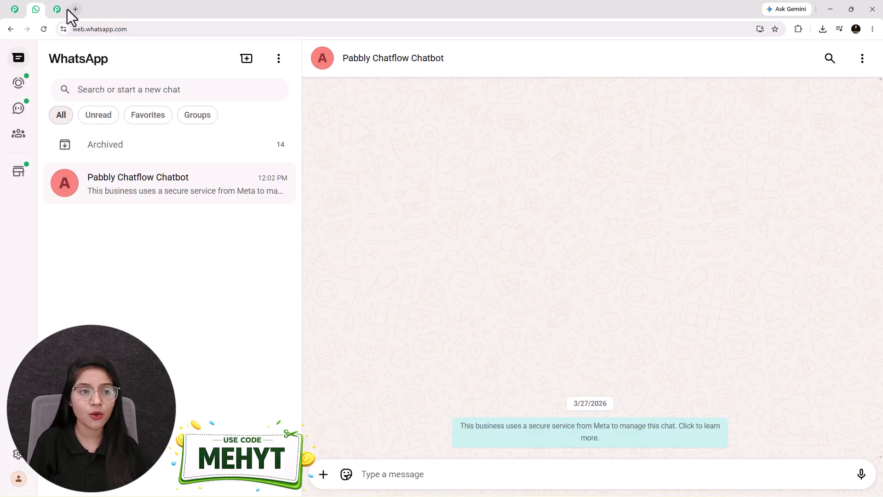
left_click(59, 9)
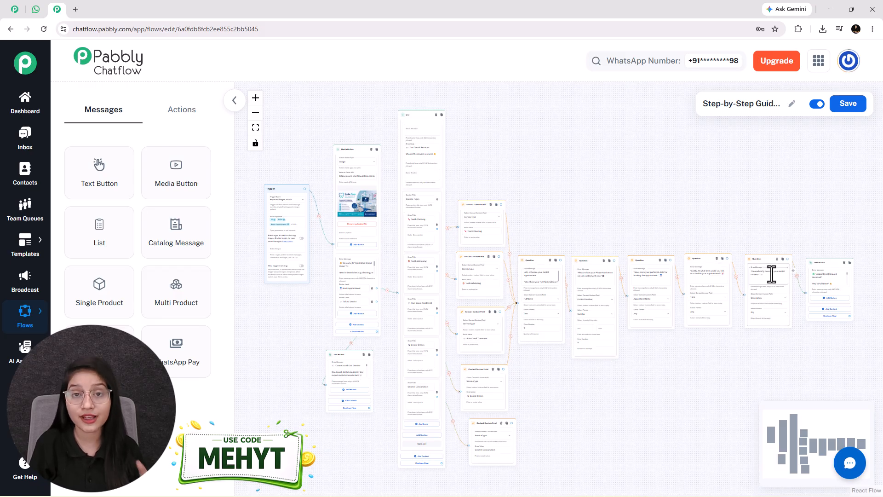
Start a booking with 'Book Appointment' and choose Root Canal Treatment from the service list.
left_click(37, 10)
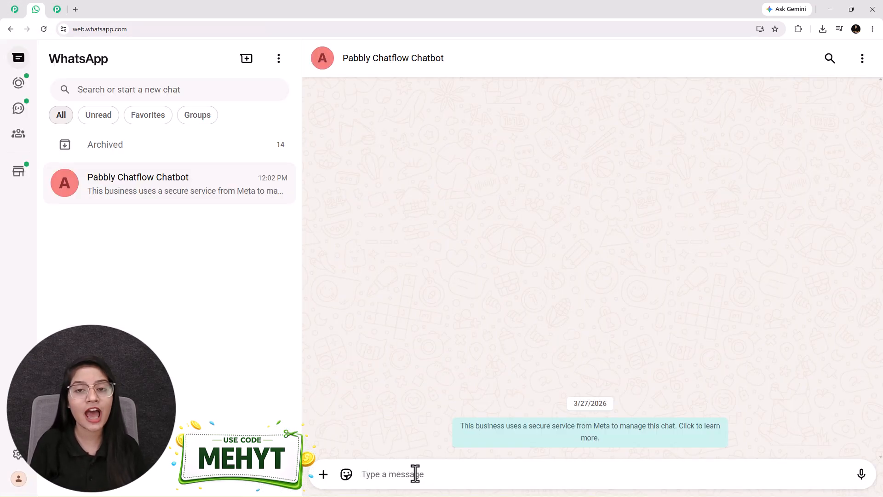
type("Book Appointment")
key("Return")
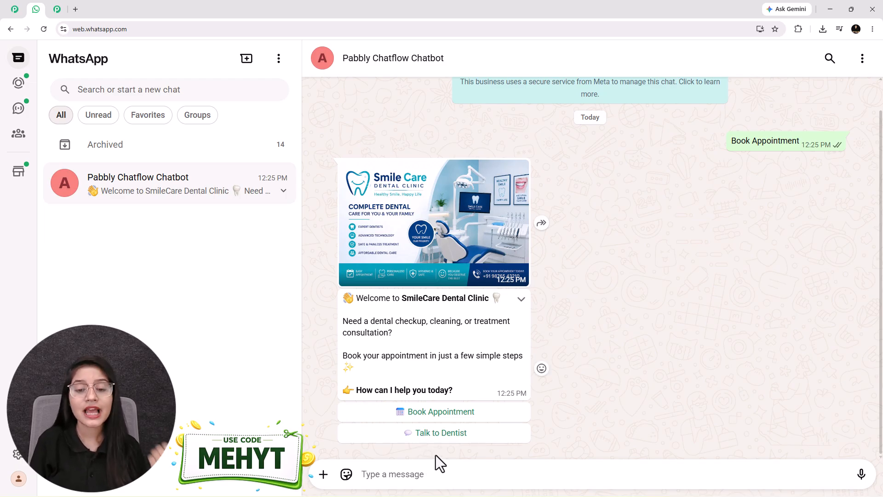
left_click(462, 415)
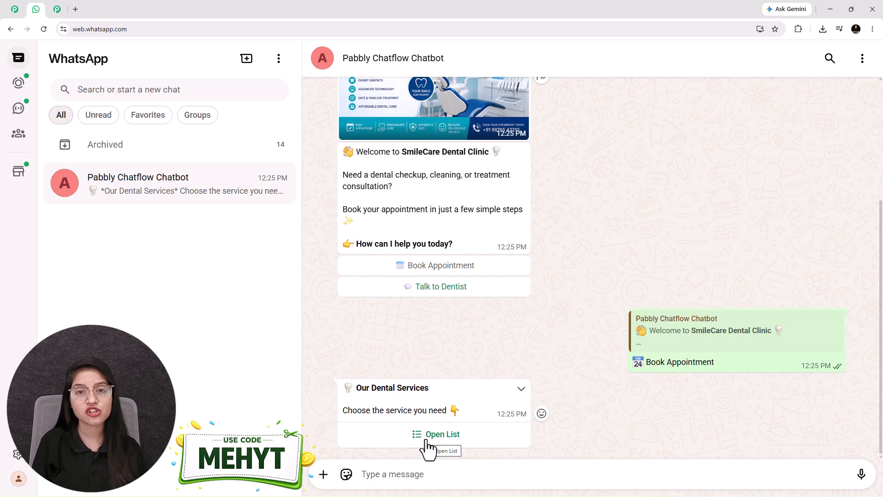
left_click(428, 441)
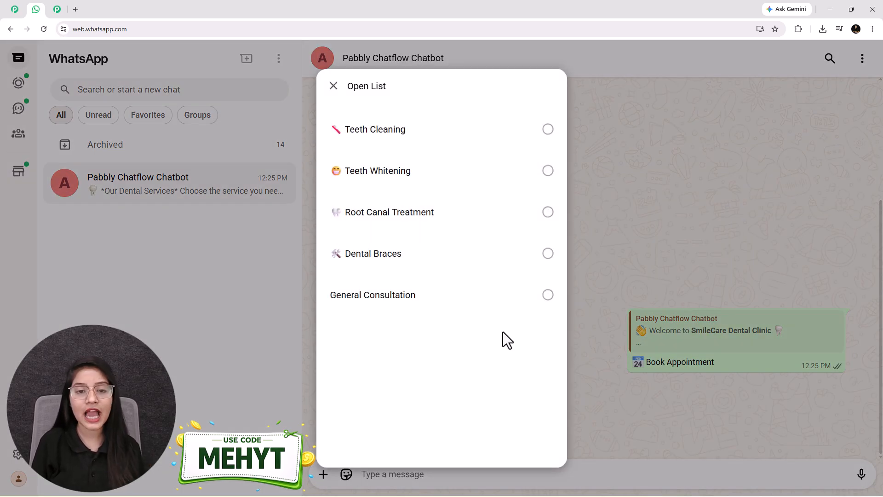
left_click(412, 228)
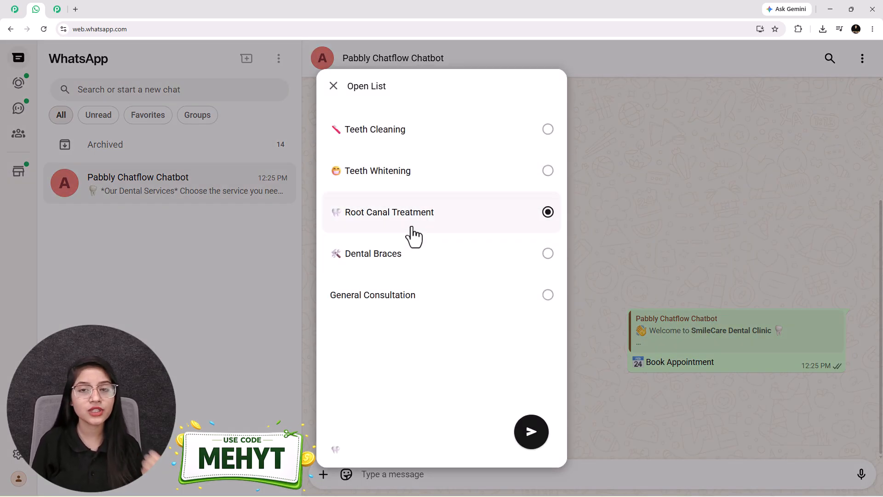
left_click(534, 445)
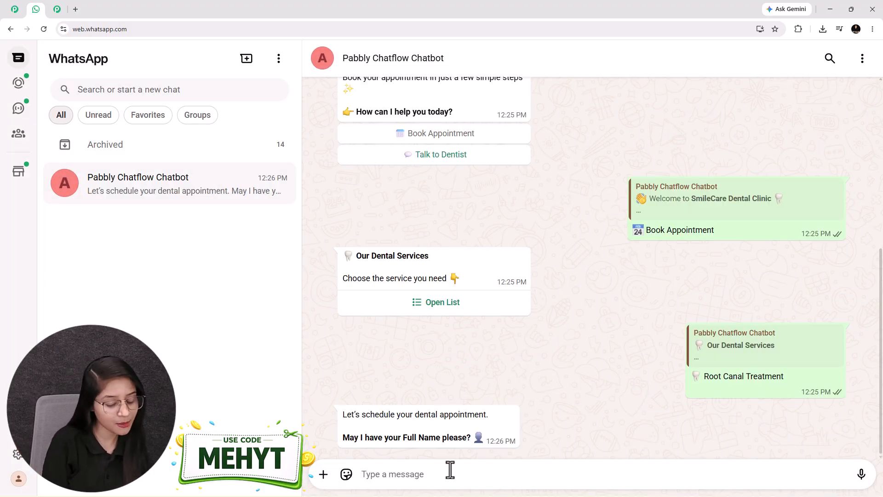
Reply with the patient's name and phone number.
type("Test iS")
key("BackSpace")
key("BackSpace")
type("User")
key("Return")
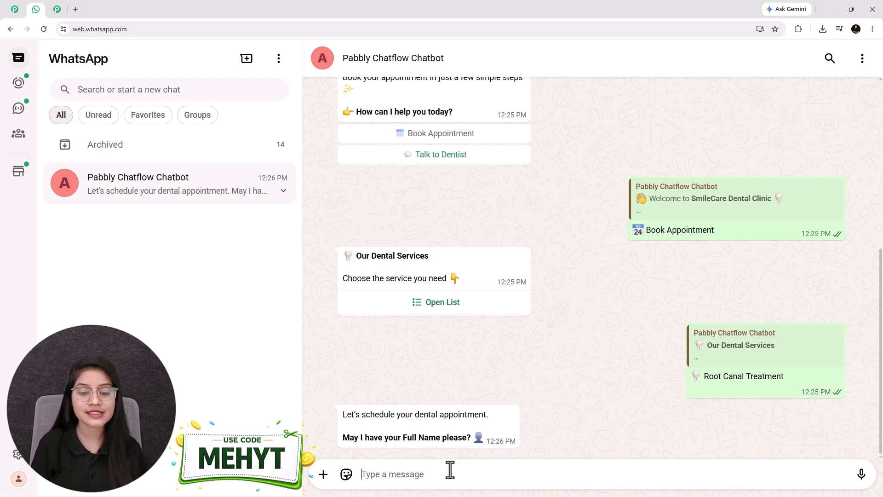
key("Return")
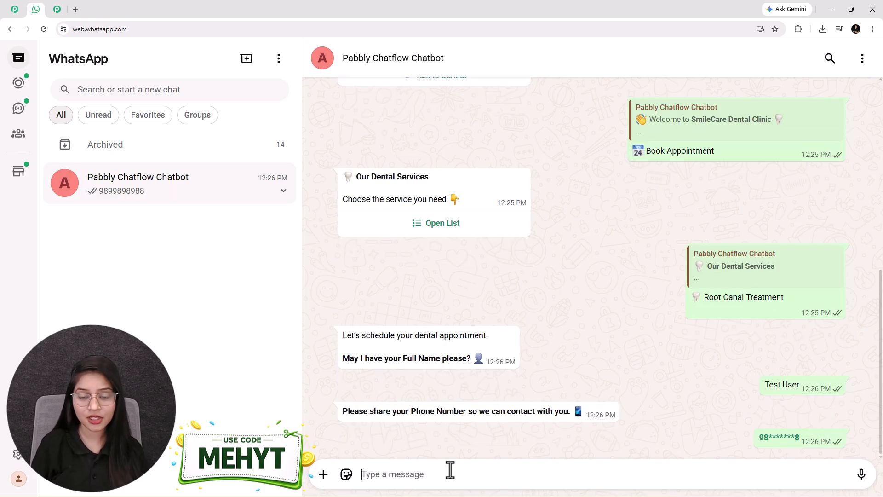
Send date 20 june 2026, time 04:00 P.M., and a description of severe tooth pain.
type("2")
type("0")
type("june 2026")
key("Return")
type("04:00 P.M.")
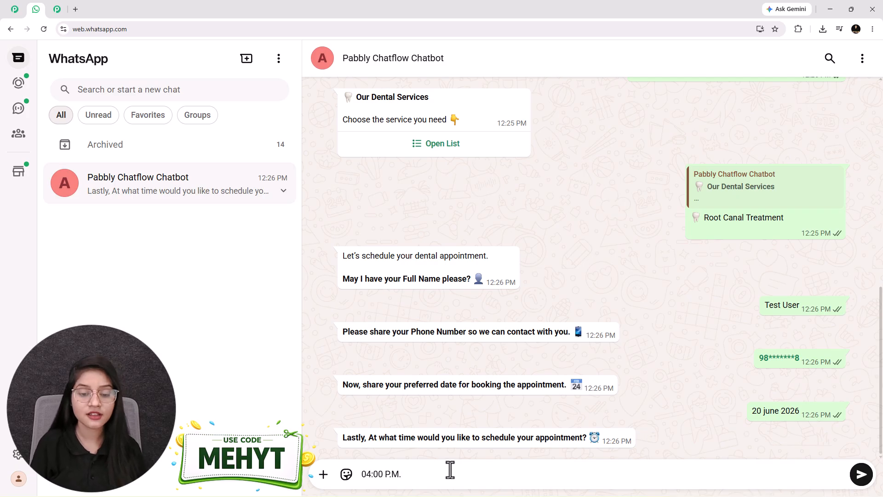
key("Return")
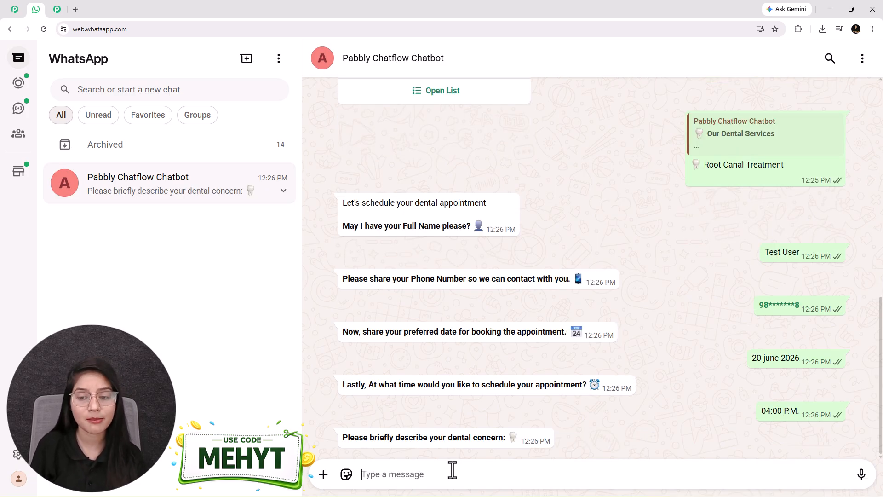
type("I’ve been experiencing severe tooth pain for the last few days, especially while eating or drinking something cold. There’s also slight swelling near the affected tooth, and the pain gets worse at night.")
key("Return")
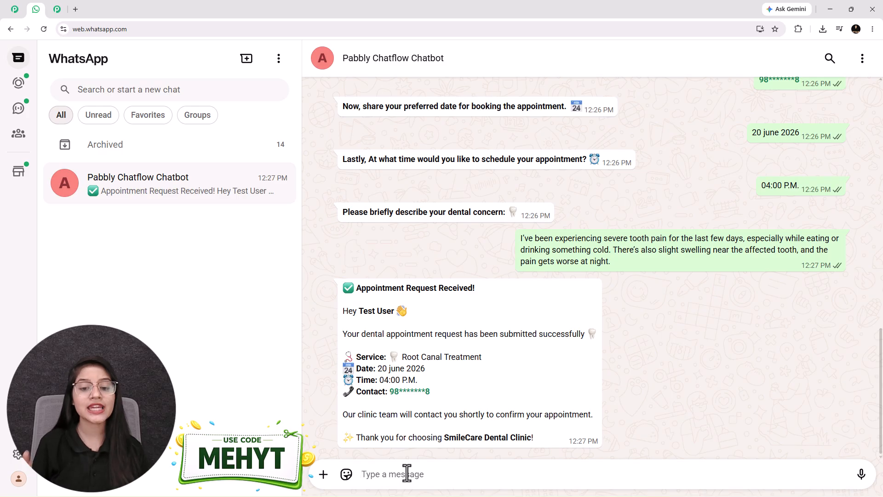
Choose Talk to Dentist from the bot's greeting message buttons.
left_click_drag(347, 309, 417, 312)
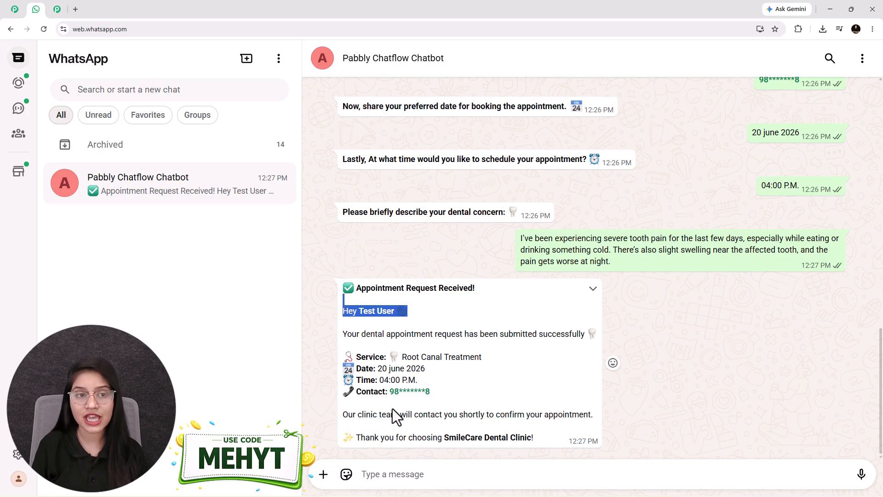
scroll(506, 374, "up", 3)
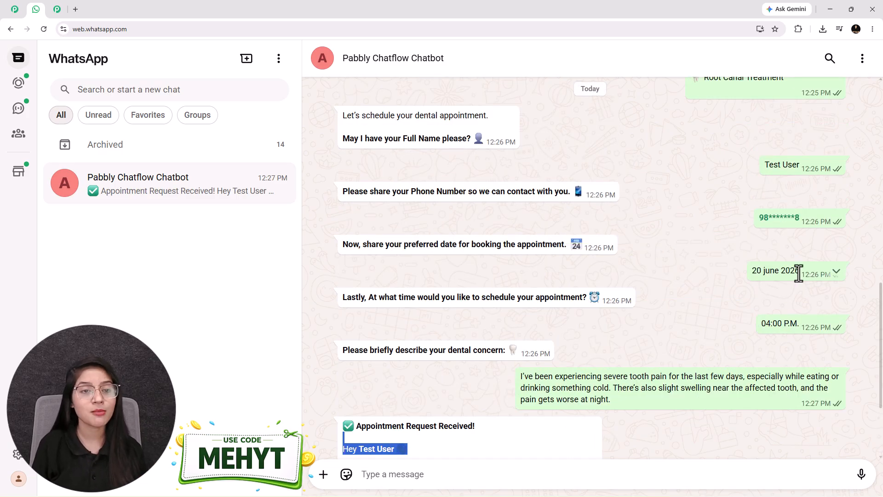
scroll(739, 315, "down", 3)
left_click(438, 380)
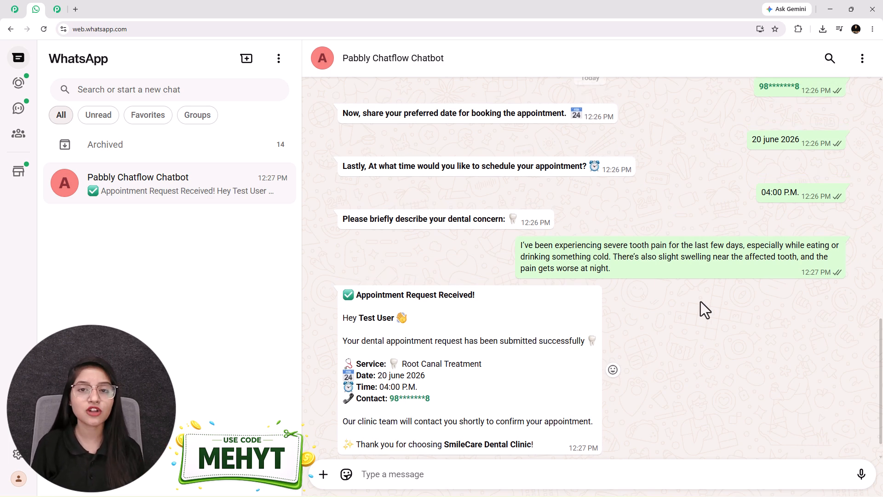
scroll(700, 302, "up", 12)
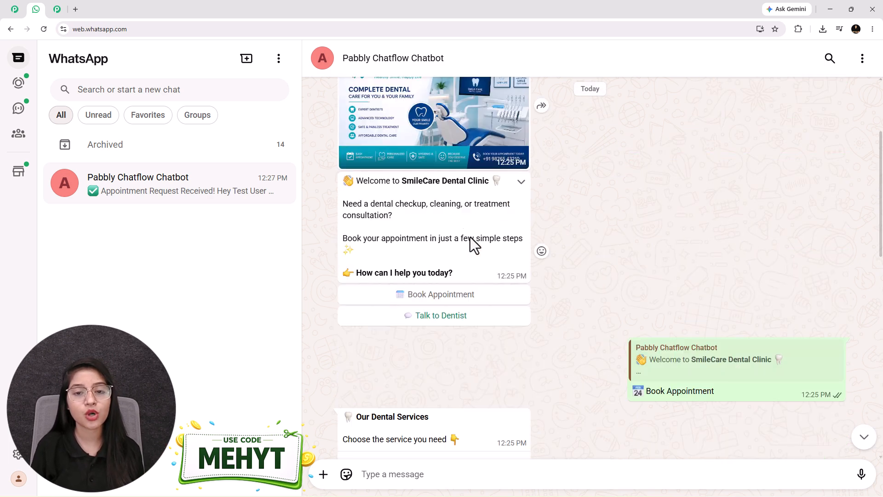
left_click(439, 316)
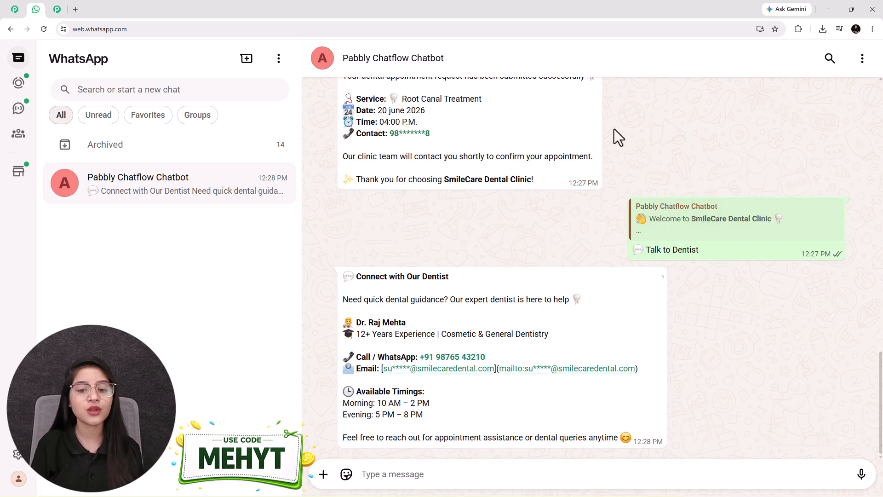
Review the dentist's contact reply in the chat, then show the Pabbly Chatflow landing page.
left_click(15, 10)
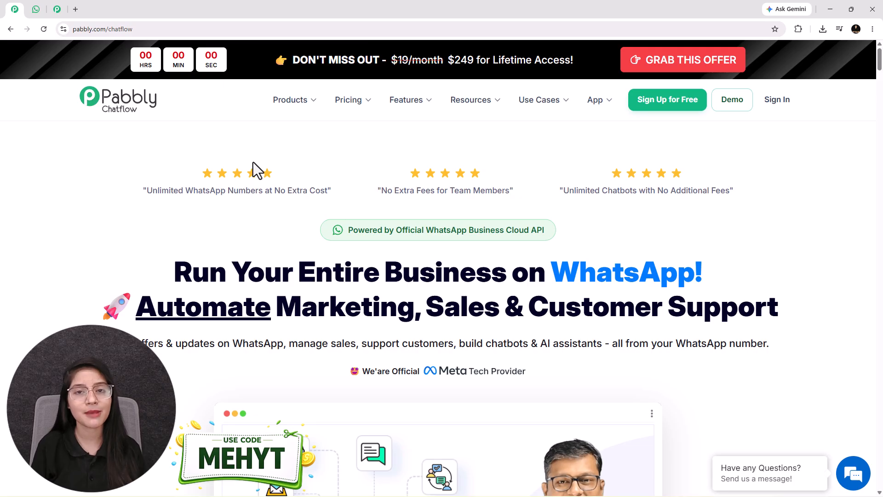
left_click(36, 10)
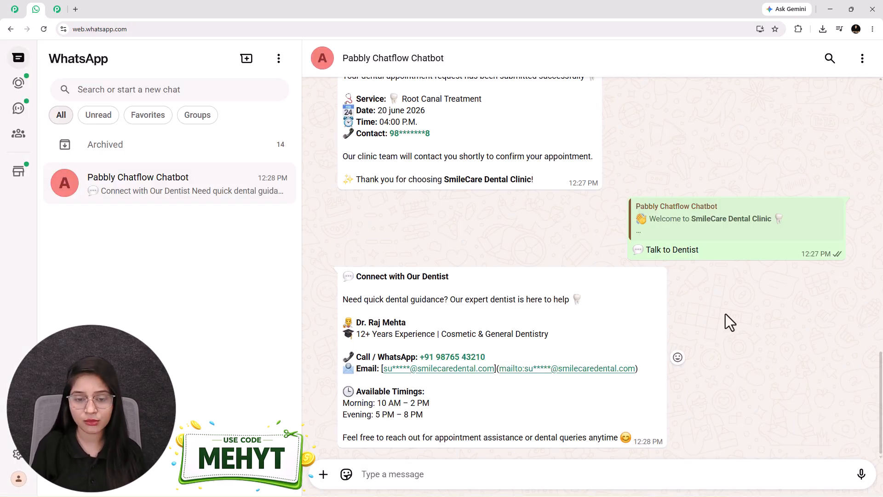
scroll(725, 315, "up", 5)
scroll(725, 314, "up", 6)
scroll(725, 314, "up", 3)
scroll(724, 314, "down", 10)
left_click(15, 9)
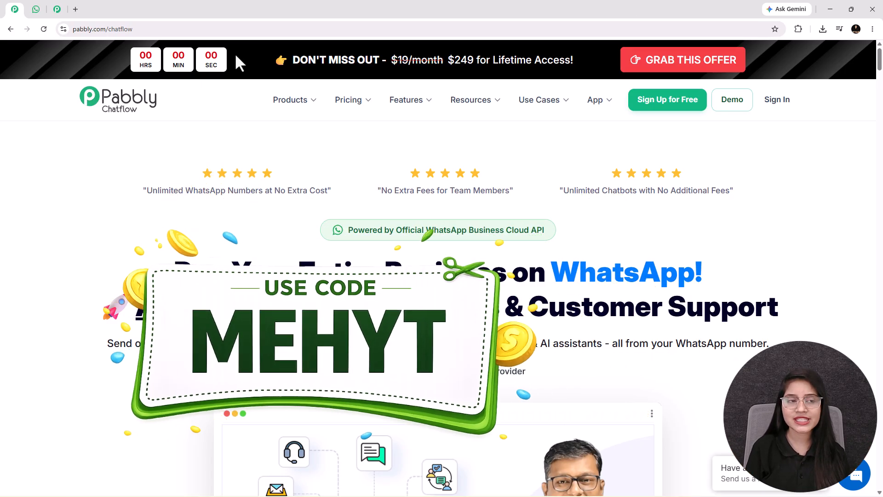
Load the Pabbly Chatflow site in a new tab via 'pabbly', close the offer popup, and return to Flow Builder.
left_click(40, 12)
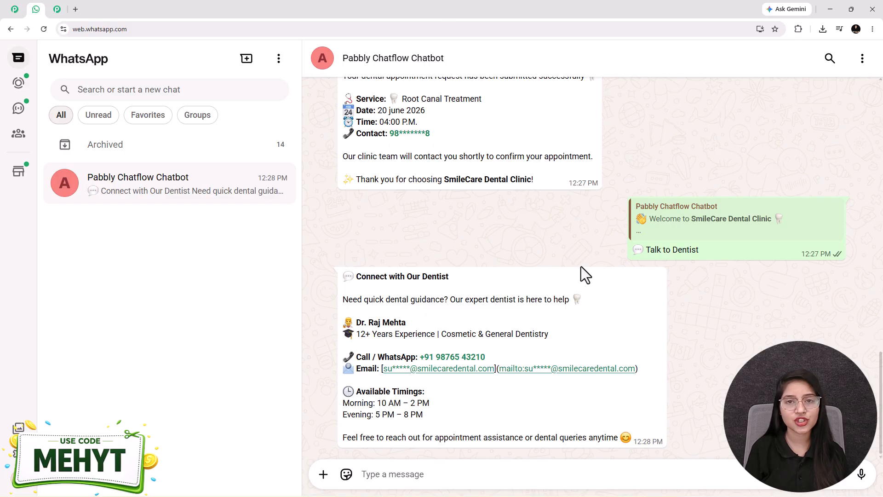
scroll(566, 278, "up", 3)
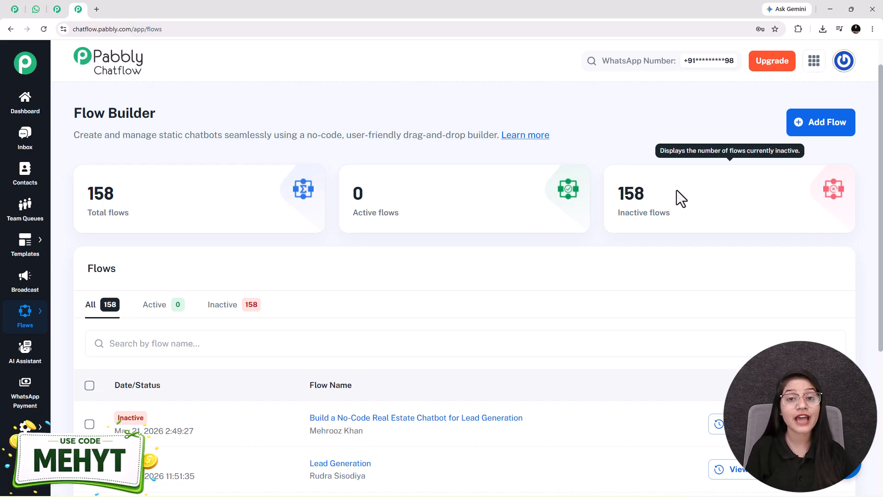
left_click(97, 9)
type("pabbly")
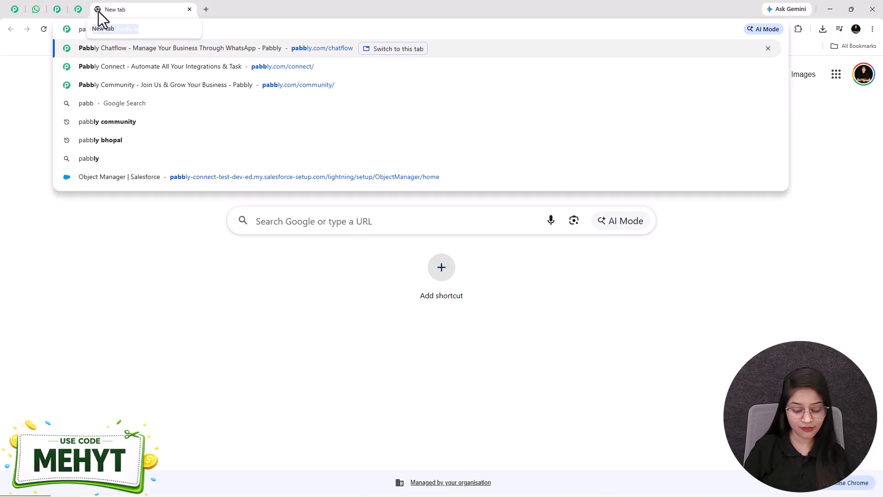
key("Return")
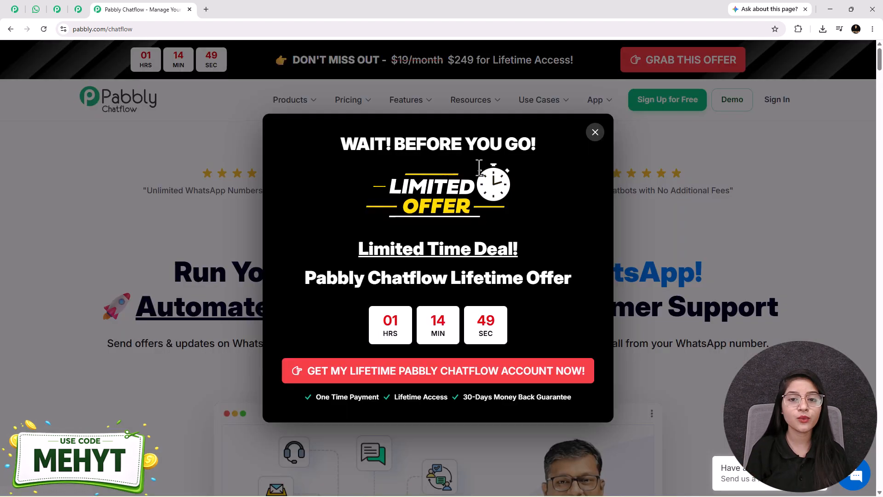
left_click(594, 133)
left_click(78, 11)
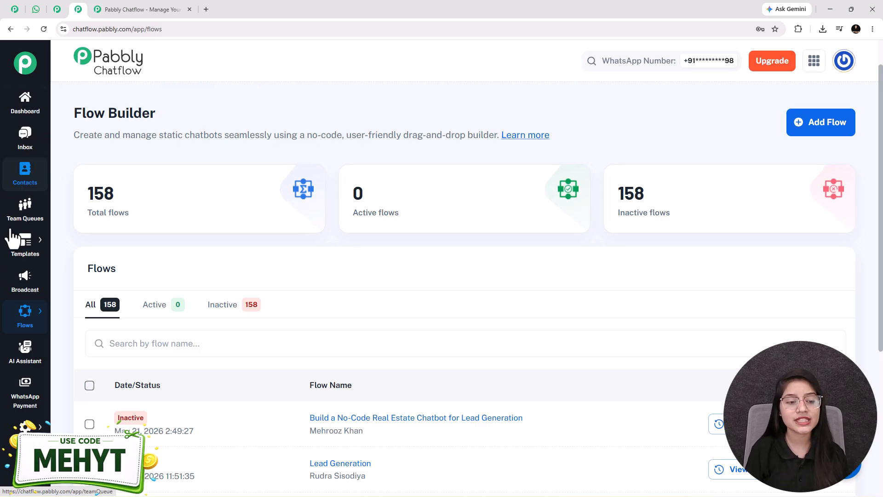
Create a new untitled flow and drag its Trigger node to the left of the canvas.
mouse_move(24, 322)
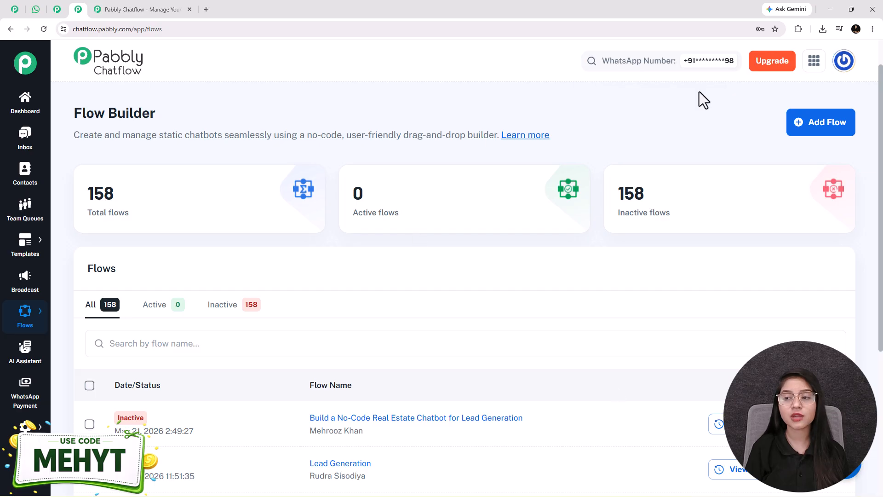
left_click(809, 125)
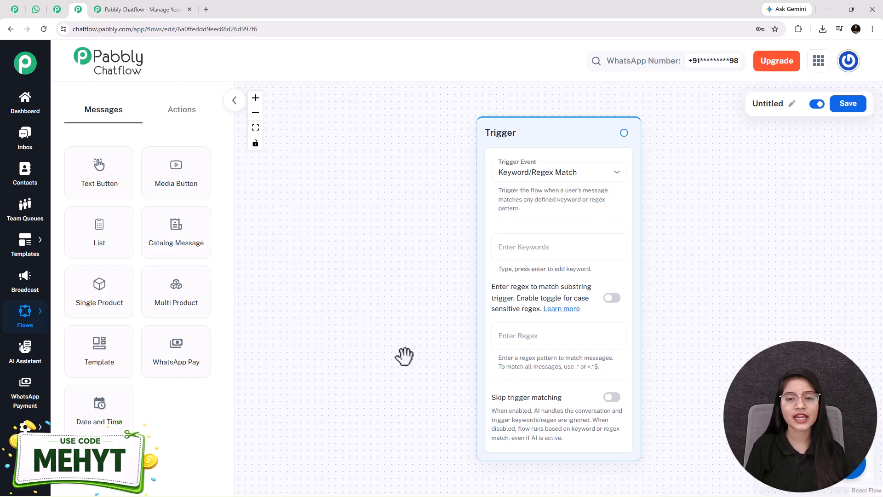
left_click_drag(531, 135, 361, 127)
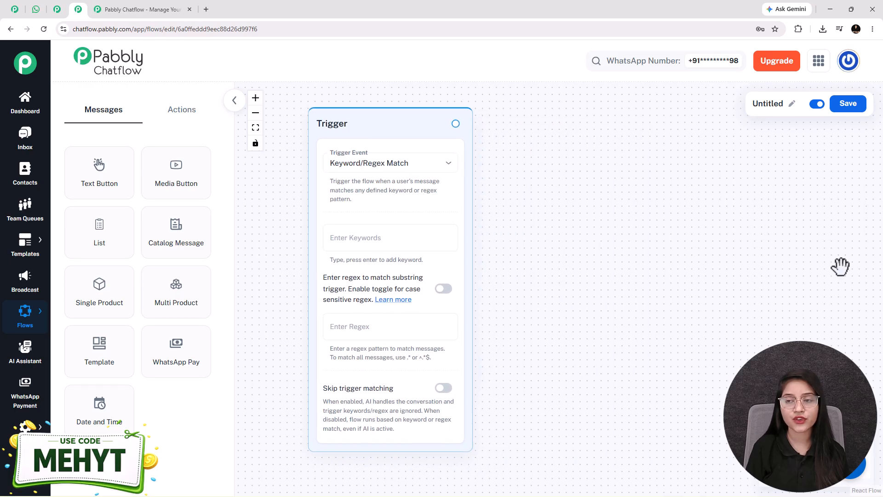
Rename the flow to the 'Step-by-Step Guide…' dental appointment booking title.
left_click(791, 106)
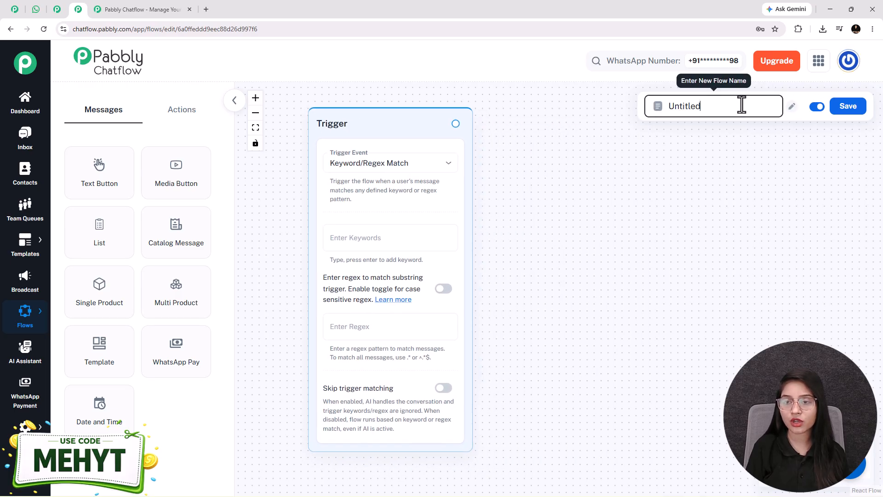
key("Home")
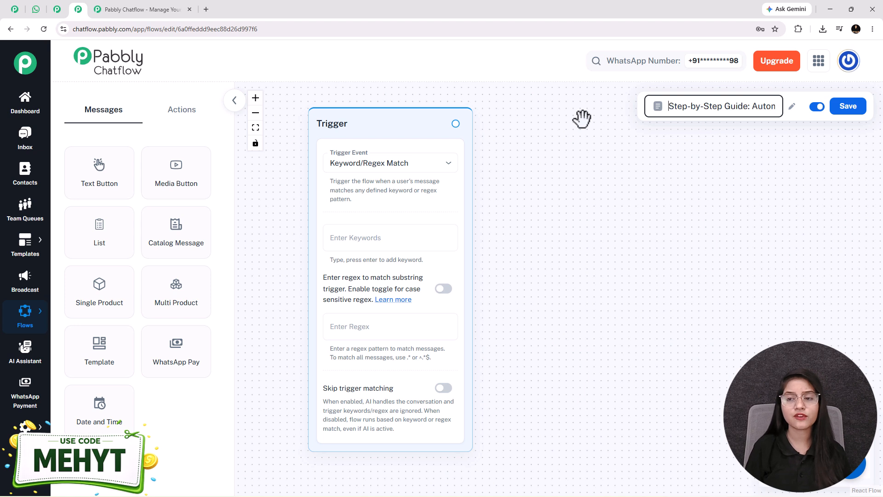
key("Right")
key("Right")
key("Right")
key("Right")
key("Right")
key("Right")
key("Right")
key("Right")
key("Right")
key("Right")
key("Right")
key("Right")
key("Right")
key("Right")
key("Right")
key("Right")
key("Right")
key("Right")
key("Right")
key("Right")
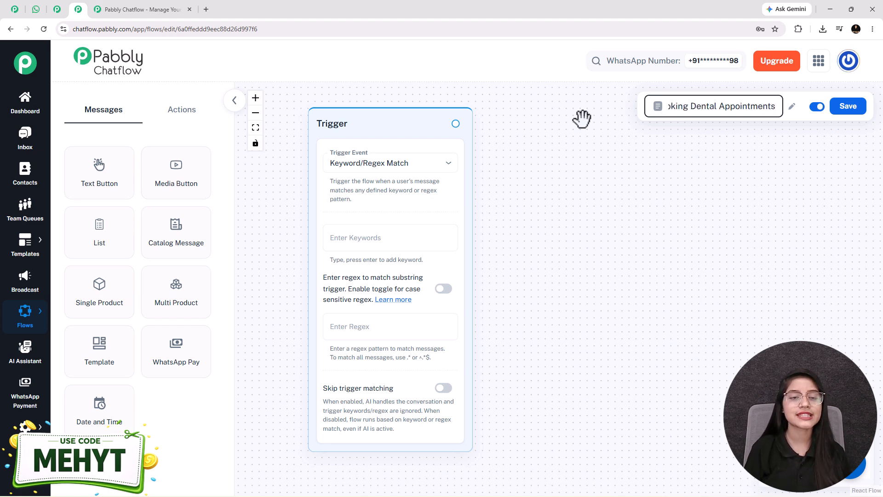
left_click(575, 209)
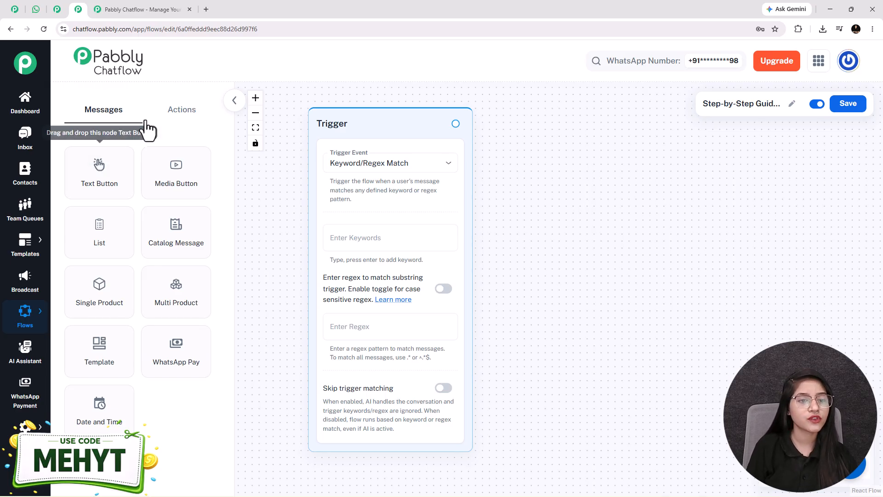
Browse the Actions node panel and return to the Messages nodes.
left_click(186, 117)
left_click(78, 115)
left_click(167, 104)
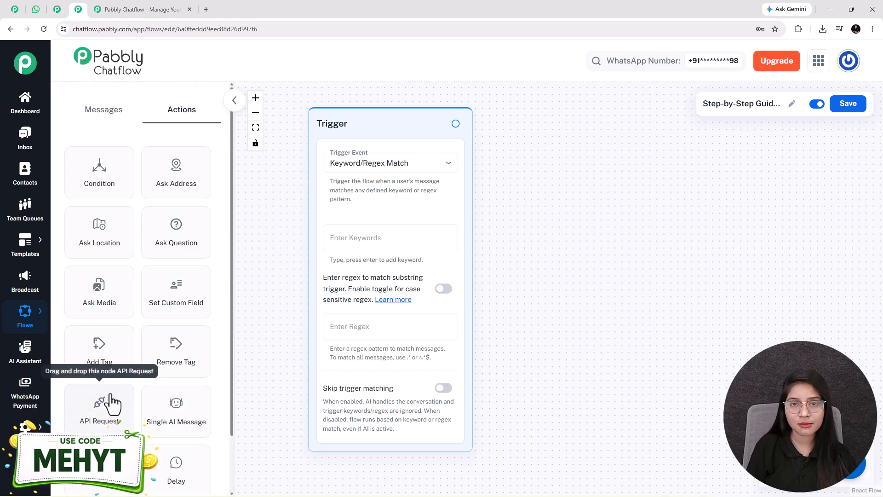
left_click(111, 121)
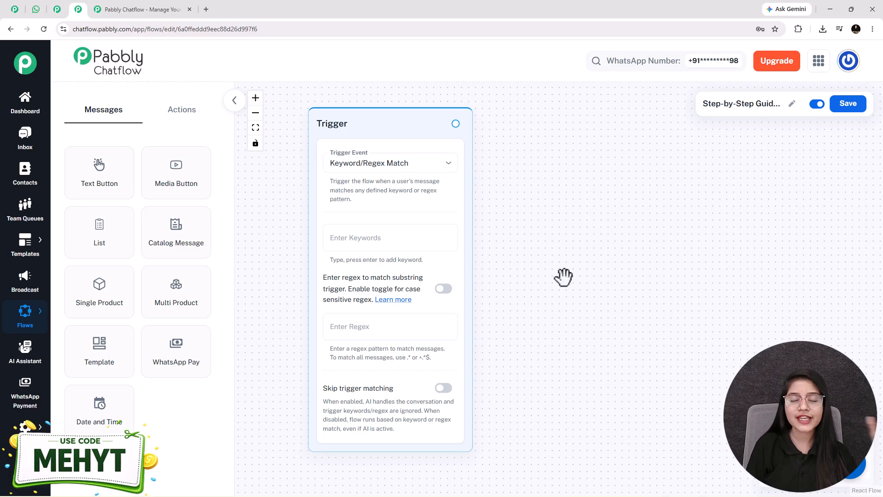
Set the trigger to Keyword/Regex Match with keywords Book Appointment, Hi and Hello.
left_click(371, 169)
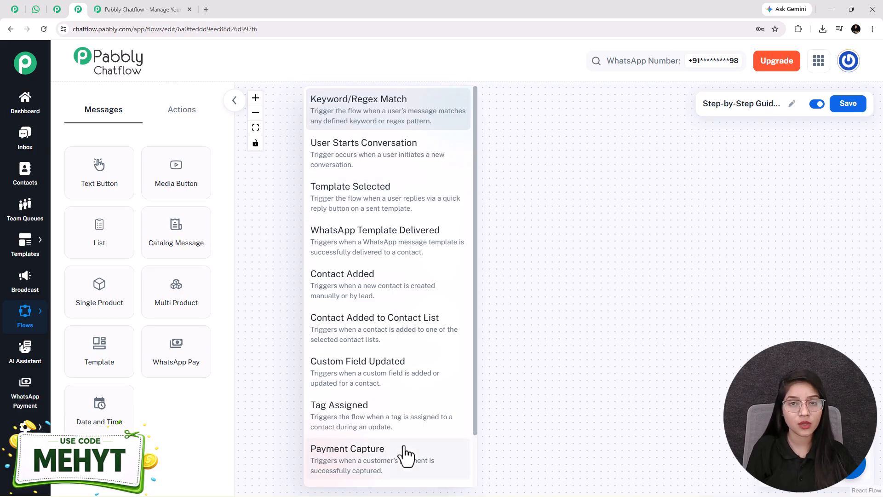
left_click(352, 119)
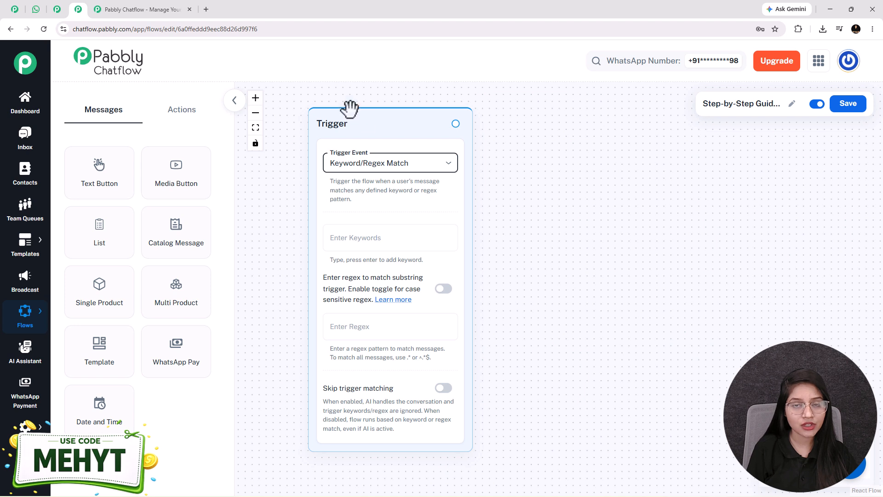
left_click(358, 236)
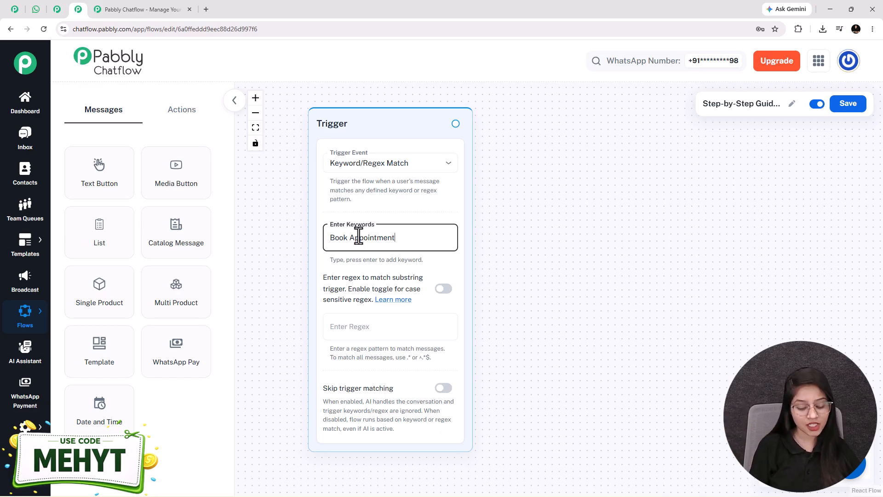
type("Book Appointment")
key("Return")
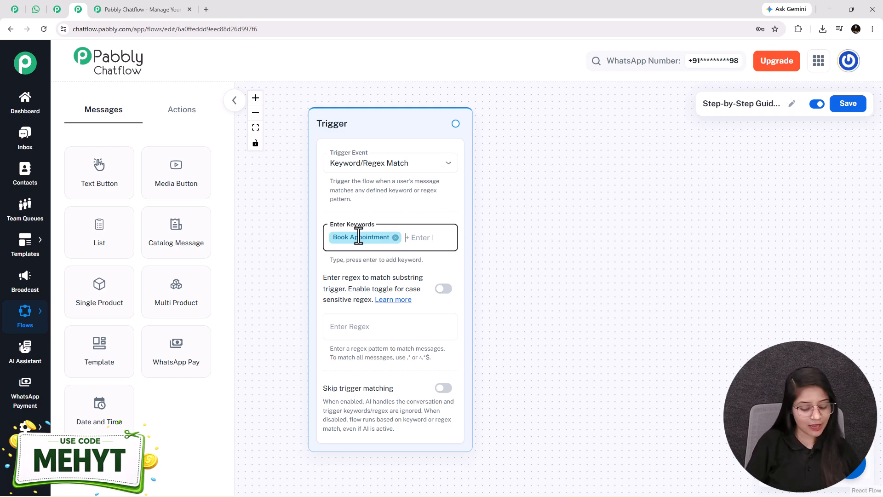
type("Hi")
key("Return")
key("Return")
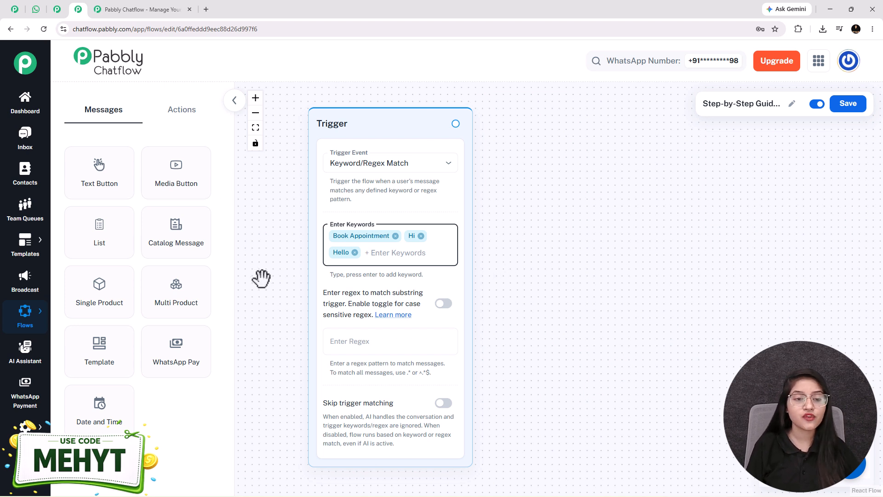
Add a Media Button node showing the Smile Care dental clinic image from the Media Library.
left_click_drag(198, 202, 567, 134)
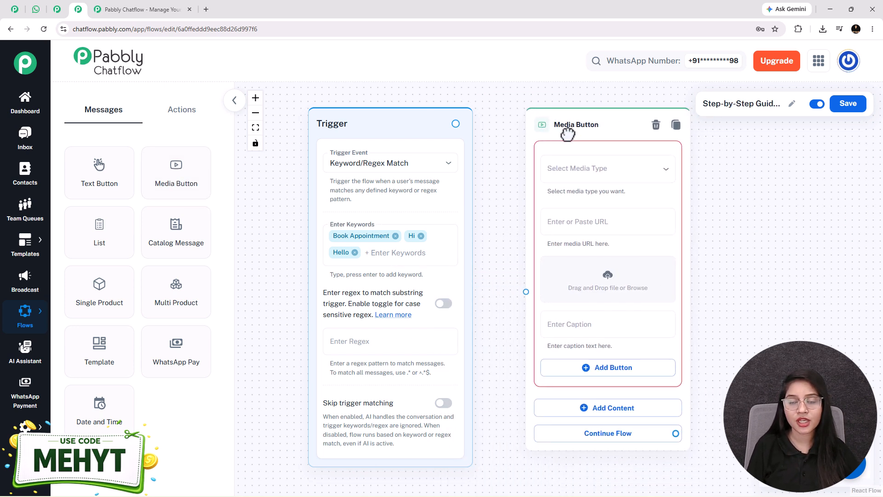
left_click(598, 173)
left_click(570, 197)
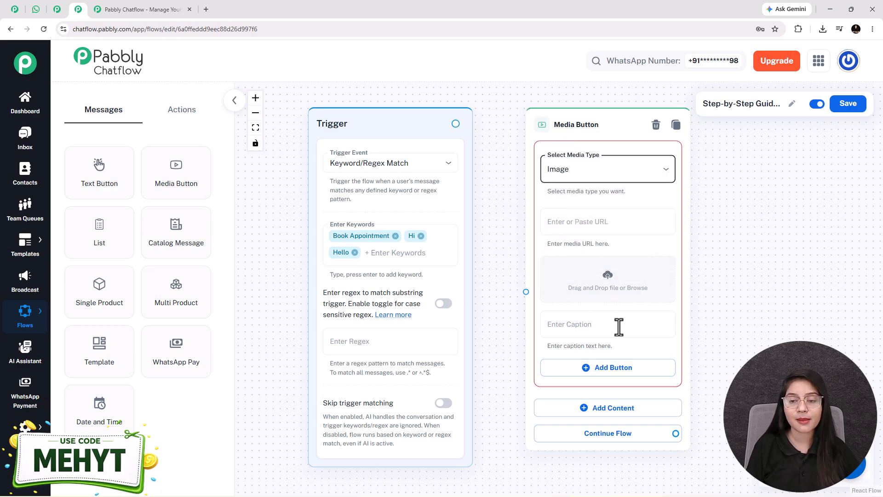
left_click(606, 281)
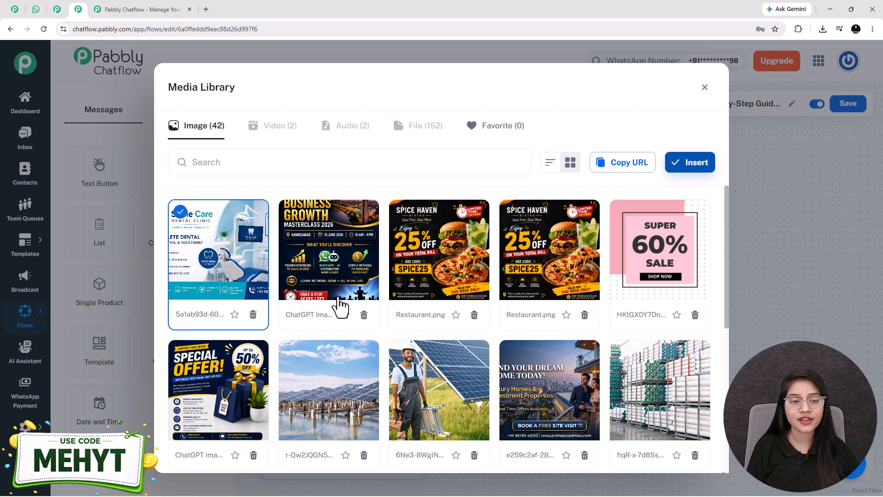
left_click(697, 162)
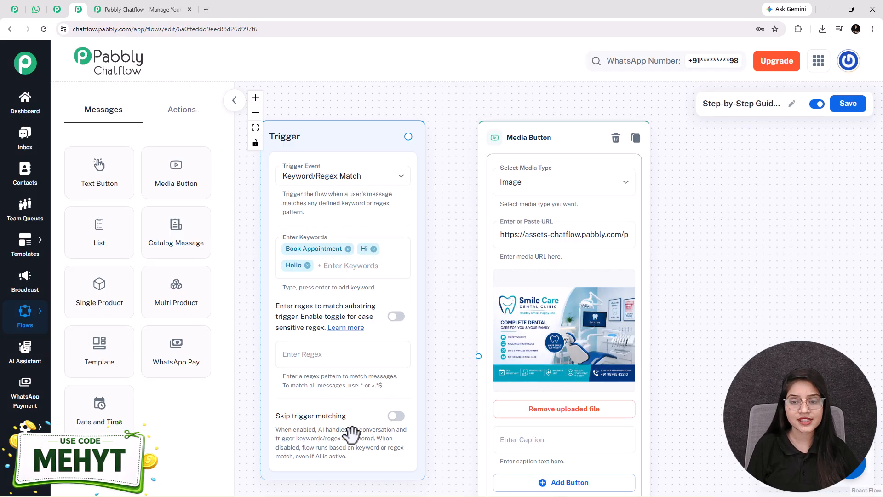
Add an empty text message block below the image.
left_click_drag(708, 366, 654, 216)
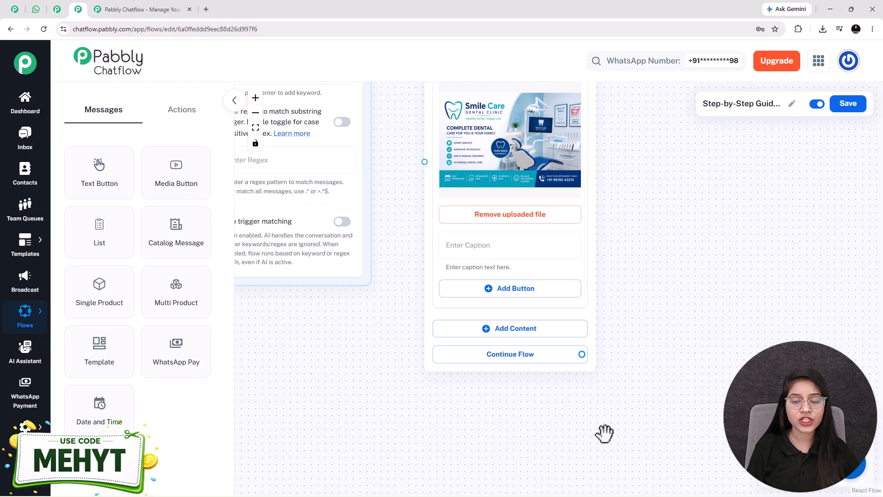
scroll(603, 295, "up", 2)
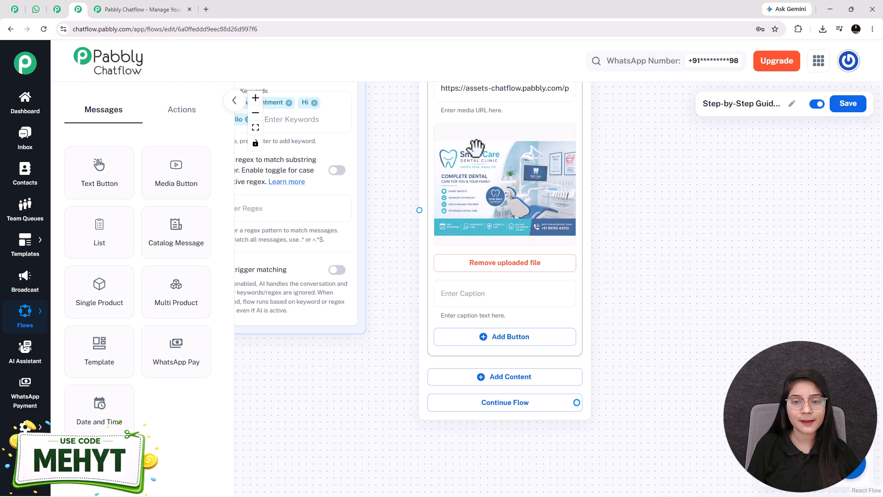
left_click(521, 390)
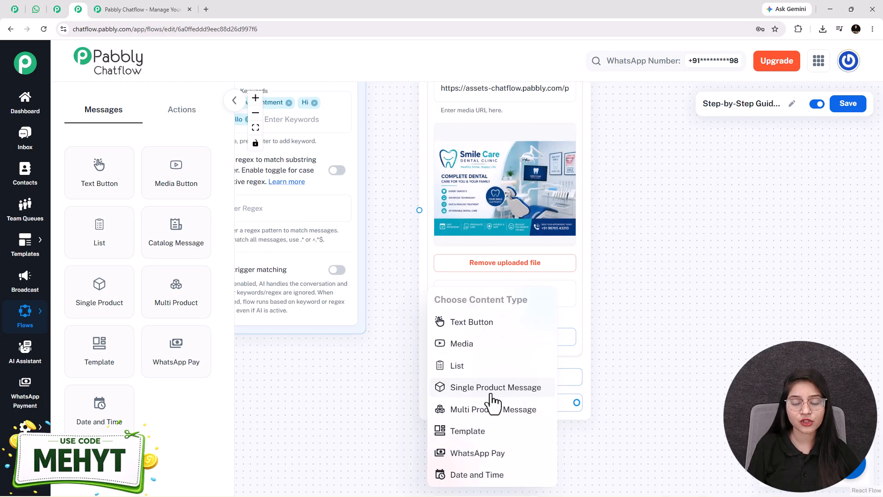
left_click(483, 321)
Paste the SmileCare Dental Clinic welcome message into the text block, comparing it with WhatsApp.
scroll(506, 256, "down", 7)
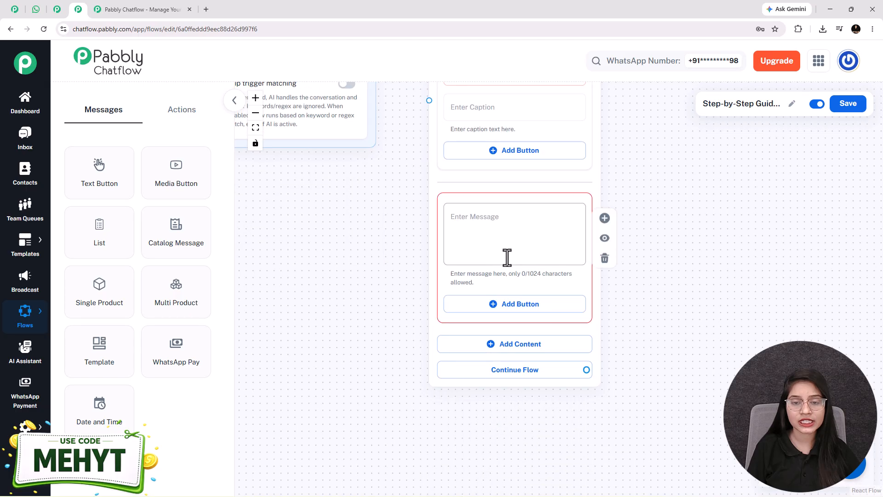
scroll(506, 256, "up", 1)
left_click(508, 227)
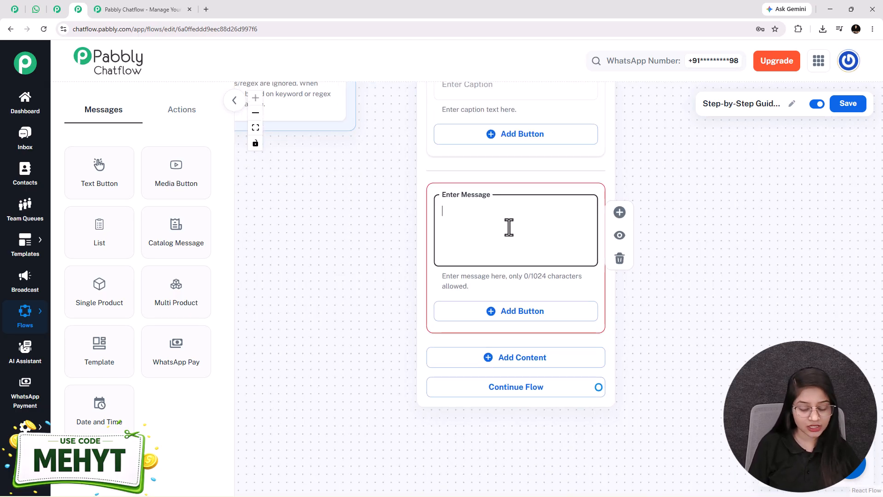
key("ctrl+v")
key("Up")
key("Up")
key("Up")
key("Up")
key("Up")
key("Up")
key("Up")
key("Up")
key("Up")
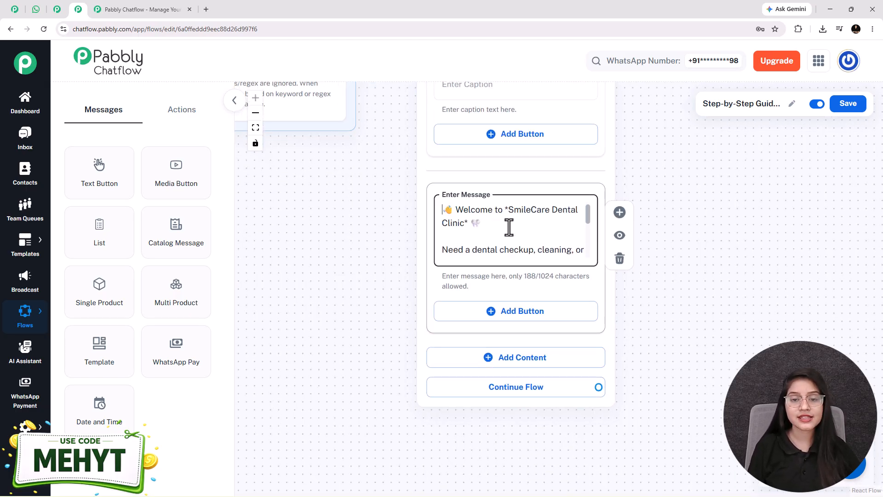
key("Down")
key("Down")
key("Down")
key("Down")
key("Down")
key("Down")
key("Down")
key("Down")
key("Down")
key("Down")
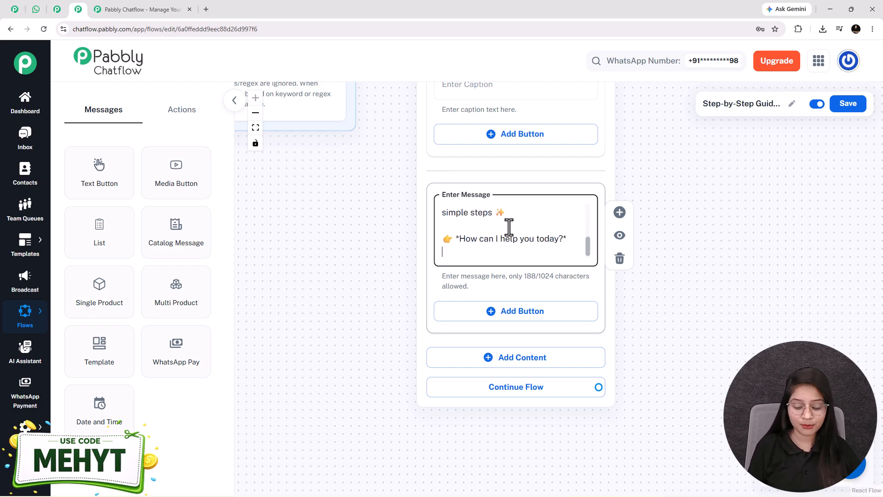
scroll(509, 230, "up", 5)
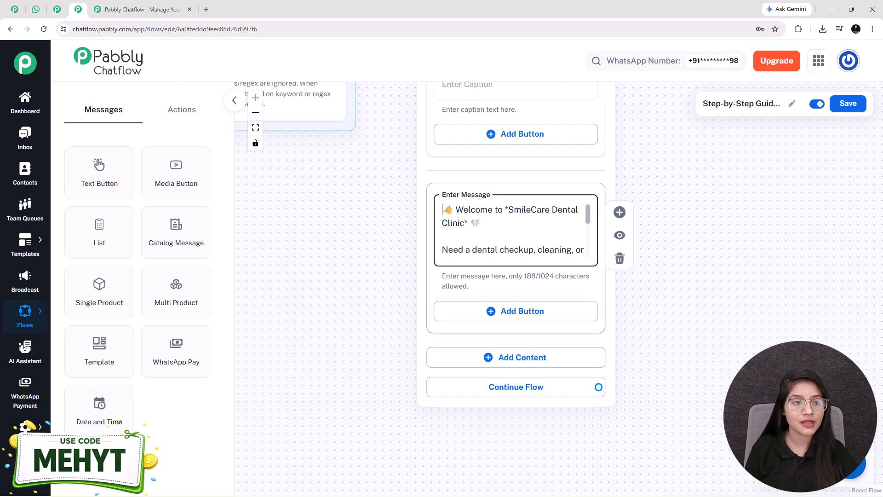
left_click(36, 9)
scroll(415, 289, "up", 15)
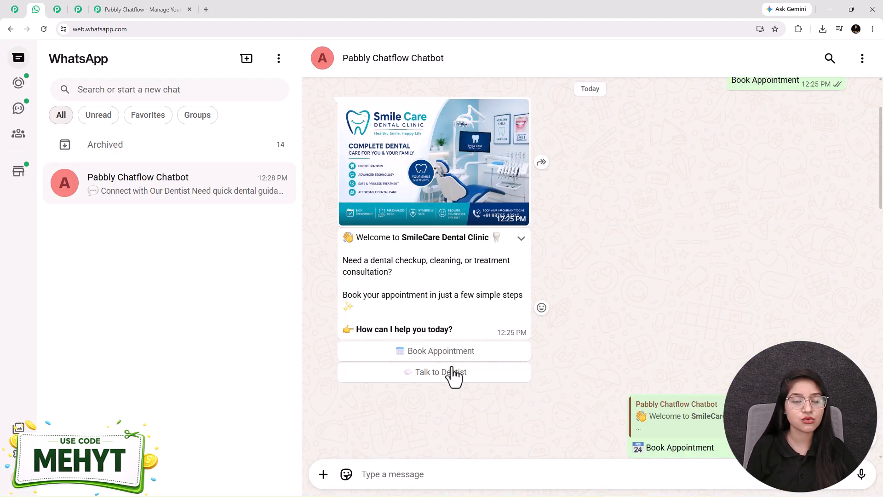
left_click(77, 10)
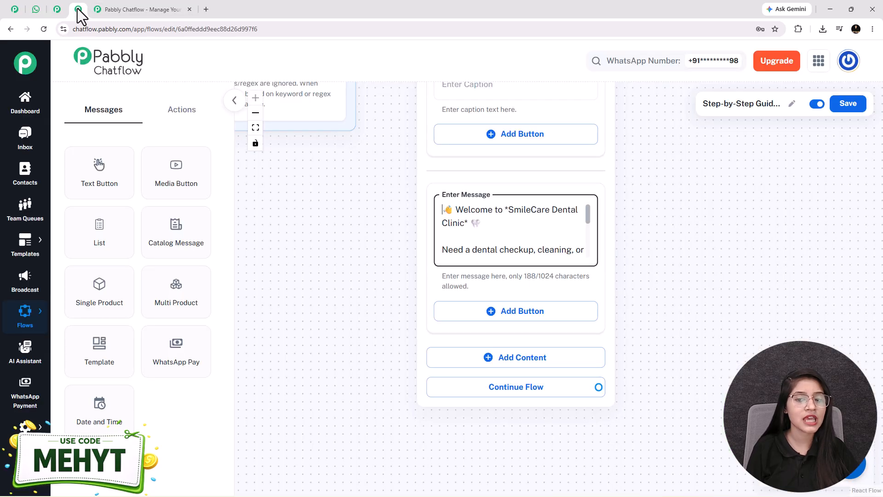
Add quick-reply buttons Book Appointment and Talk to Dentist under the welcome message.
left_click(509, 313)
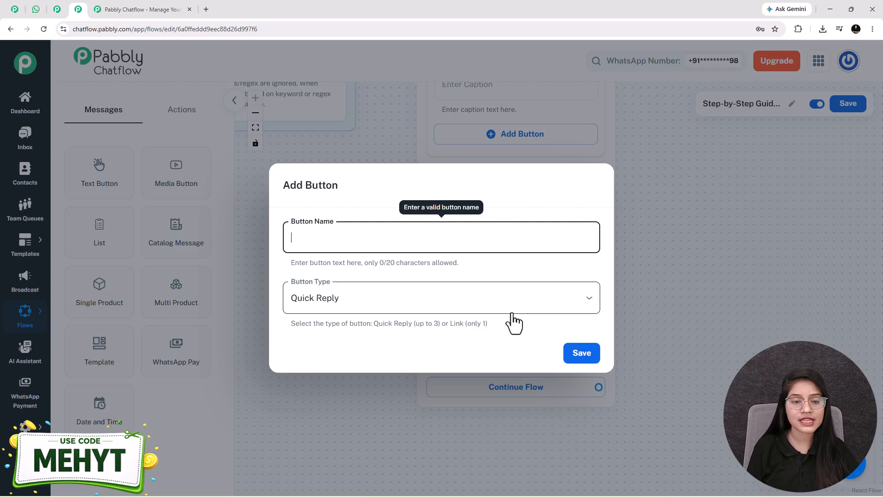
left_click(325, 243)
type("📅 Book Appointment")
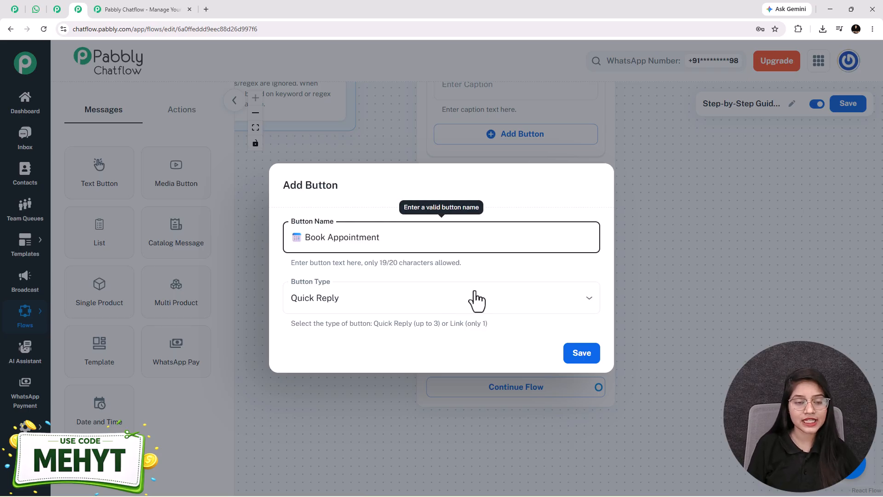
left_click(489, 294)
left_click(373, 331)
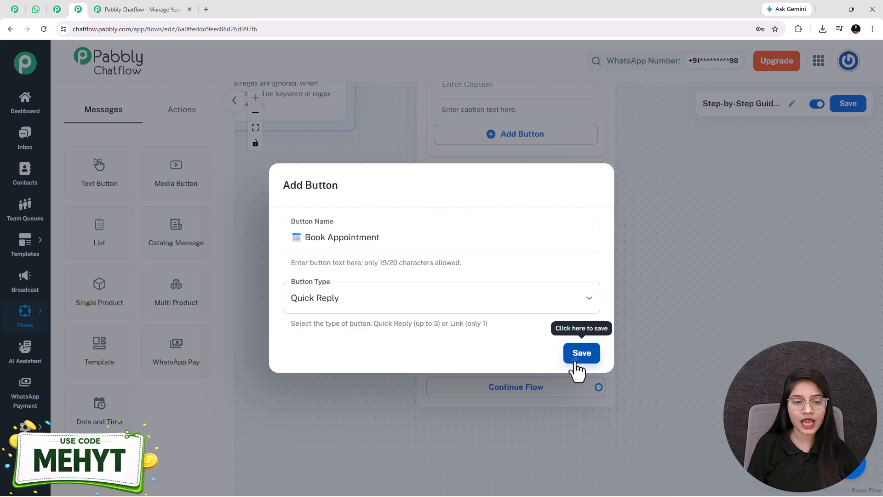
left_click(574, 360)
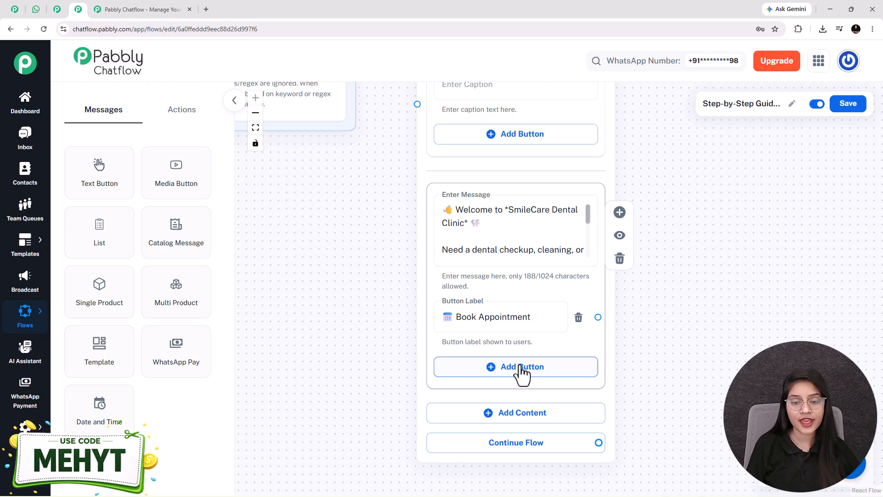
left_click(577, 368)
type("💬 Talk to Dentist")
left_click(594, 367)
Connect the trigger node to the welcome message node.
left_click_drag(340, 203, 418, 382)
left_click_drag(414, 254, 414, 374)
left_click_drag(415, 156, 473, 319)
left_click_drag(709, 272, 536, 100)
scroll(488, 311, "down", 2)
scroll(485, 313, "up", 3)
scroll(484, 313, "up", 1)
left_click_drag(468, 277, 546, 309)
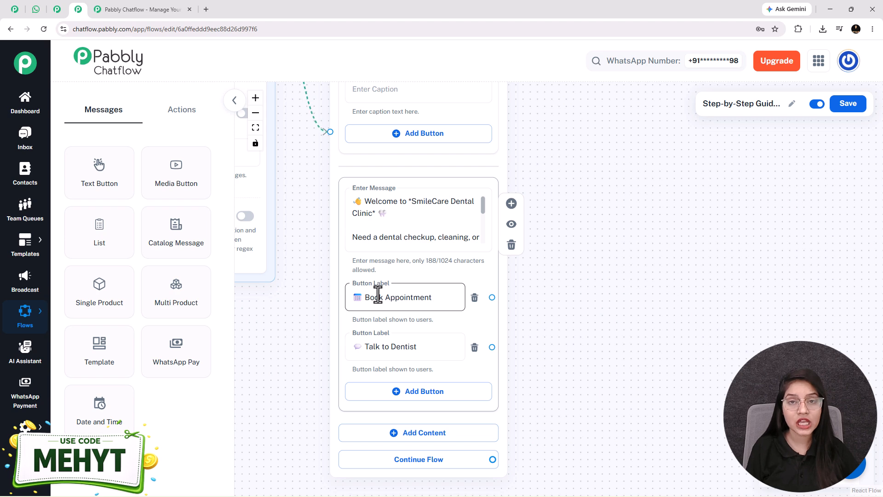
Add a List node with the Our Dental Services body text.
left_click_drag(96, 237, 537, 262)
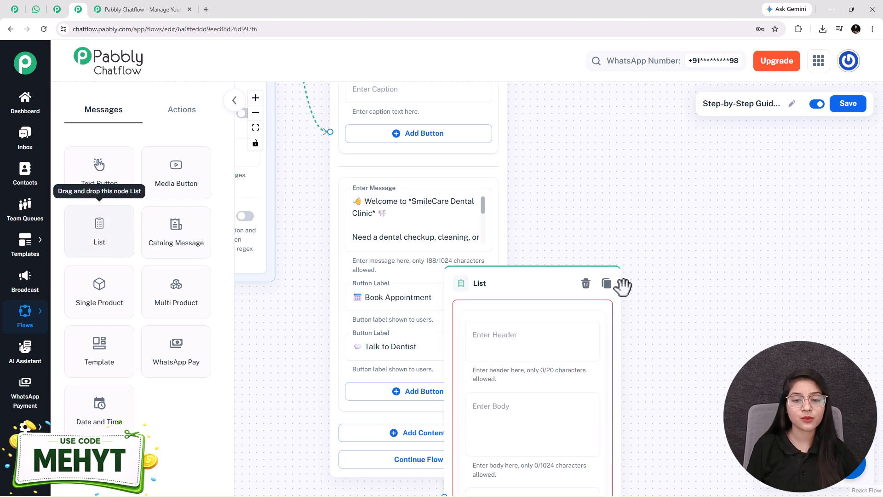
left_click_drag(465, 283, 593, 114)
left_click_drag(783, 294, 591, 274)
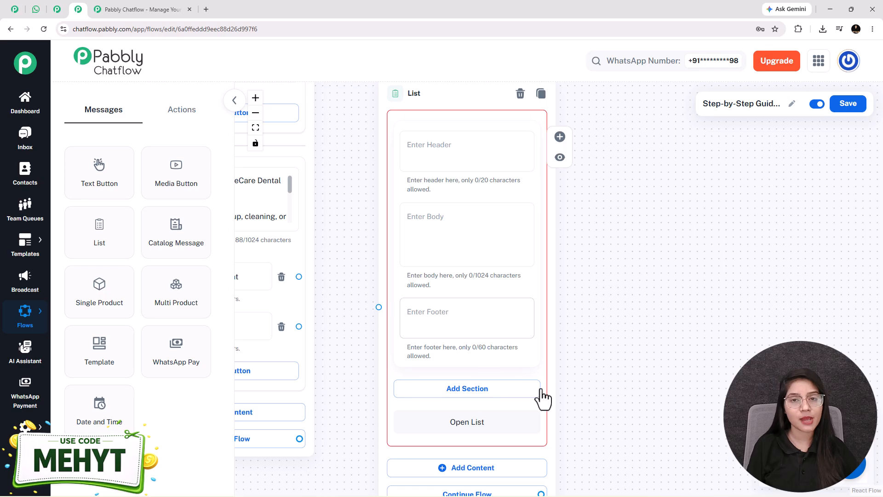
left_click(455, 240)
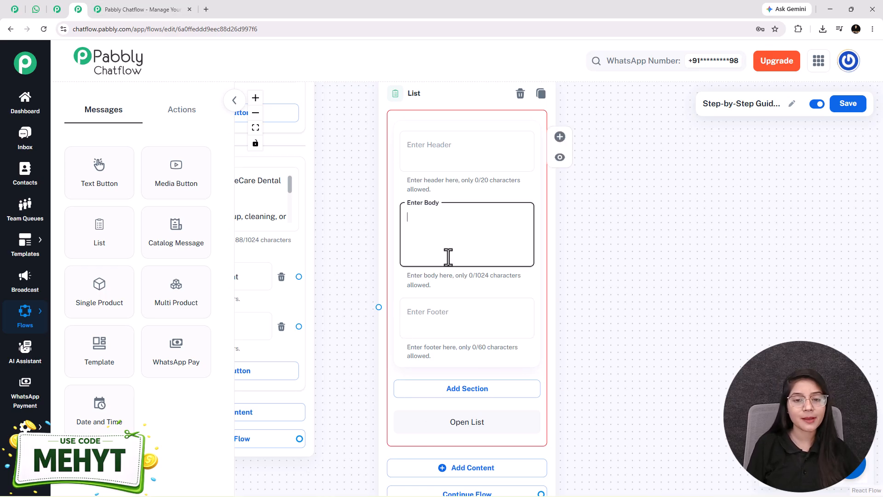
type("🦷 *Our Dental Services*  Choose the service you need 👇")
left_click_drag(650, 393, 620, 292)
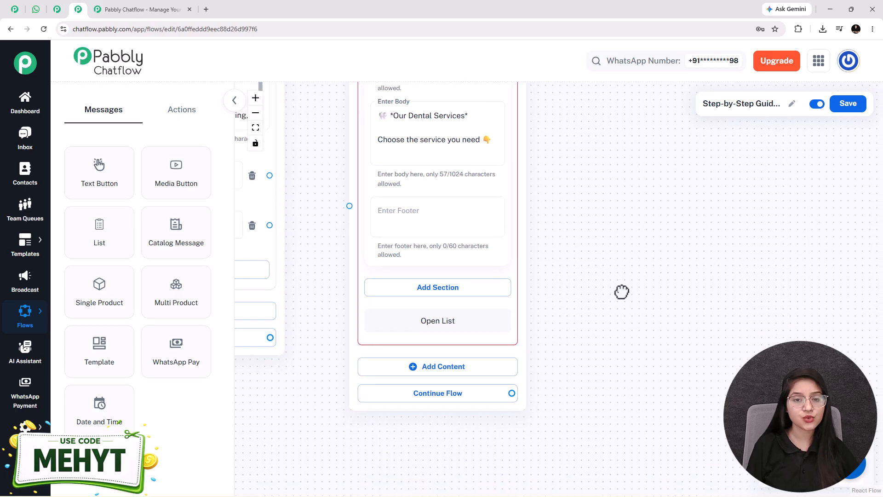
Add a list section named Service Types.
left_click(440, 293)
left_click(423, 308)
type("sE")
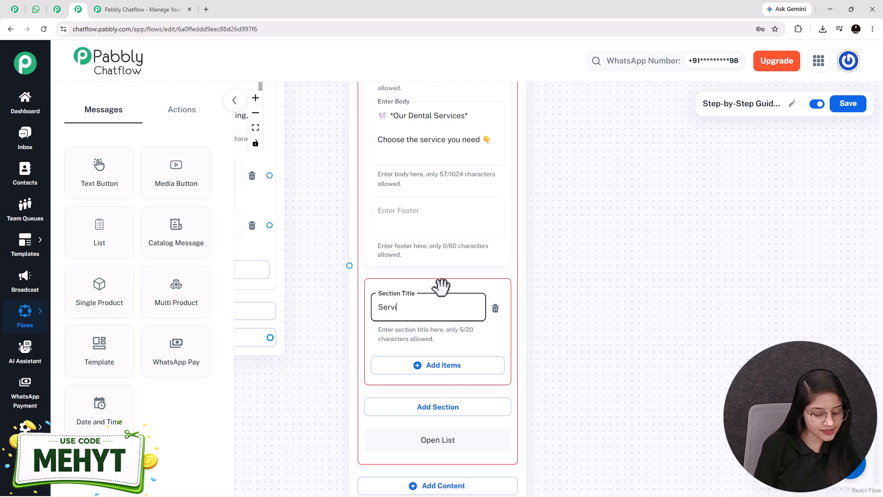
type("s")
scroll(529, 272, "down", 3)
Add items Teeth Cleaning, Teeth Whitening, Root Canal Treatment, Dental Braces and General Consultation.
left_click(438, 258)
scroll(532, 259, "down", 3)
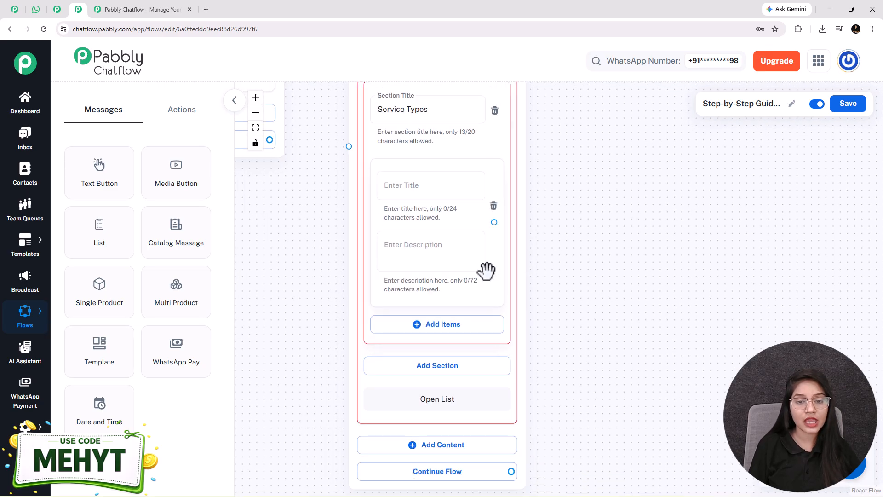
left_click(442, 326)
scroll(569, 201, "down", 5)
scroll(478, 309, "left", 2)
left_click(506, 301)
left_click_drag(520, 232, 435, 48)
left_click(399, 262)
scroll(497, 299, "down", 4)
left_click(434, 373)
scroll(444, 272, "down", 2)
scroll(433, 331, "up", 4)
left_click_drag(486, 296, 445, 237)
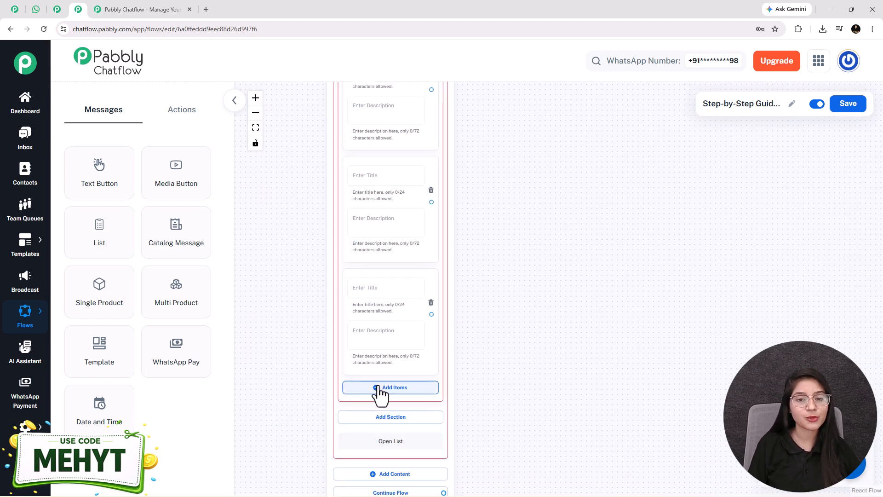
scroll(377, 392, "up", 1)
scroll(325, 240, "down", 6)
scroll(330, 362, "up", 4)
Compare the service list with its WhatsApp version and review the list items.
left_click(35, 9)
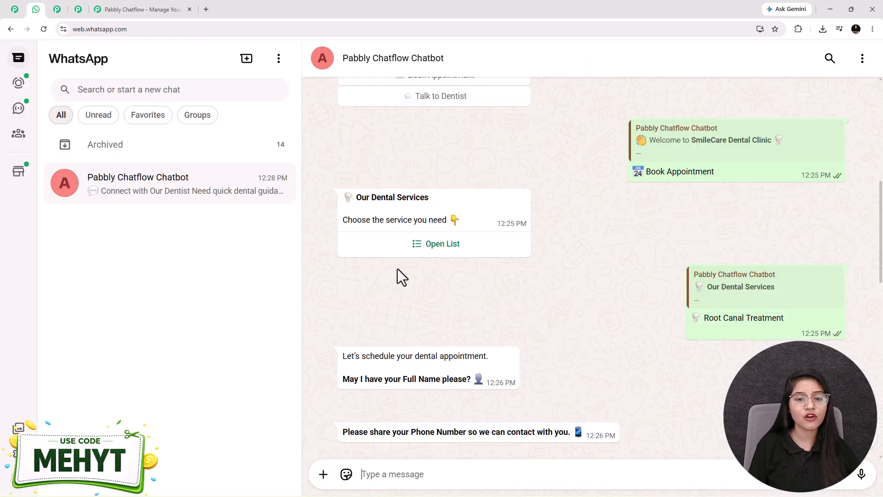
left_click(426, 244)
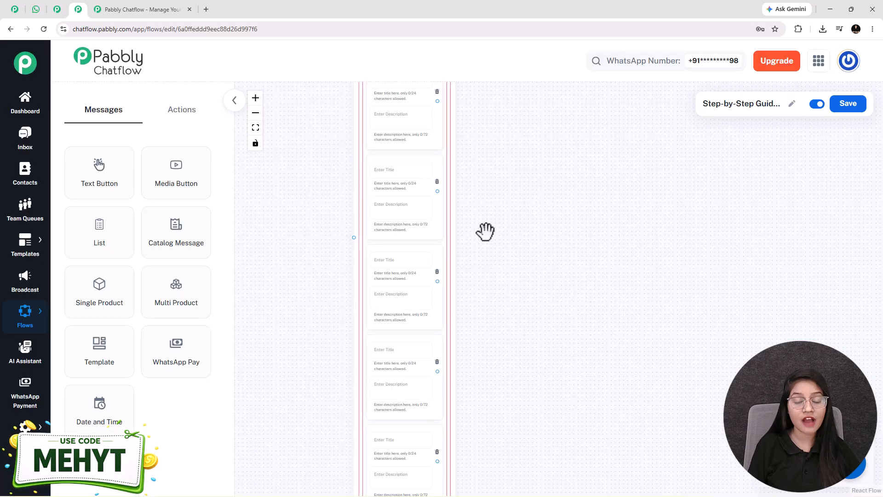
left_click_drag(539, 300, 476, 305)
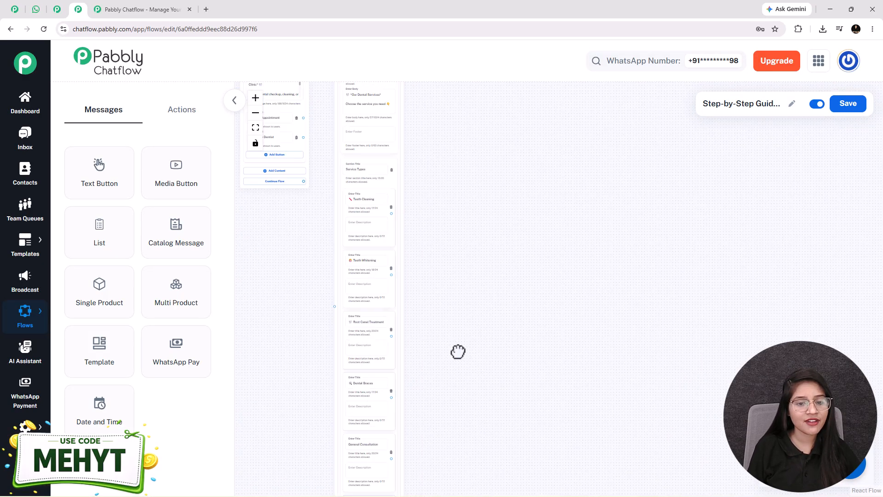
scroll(419, 268, "up", 3)
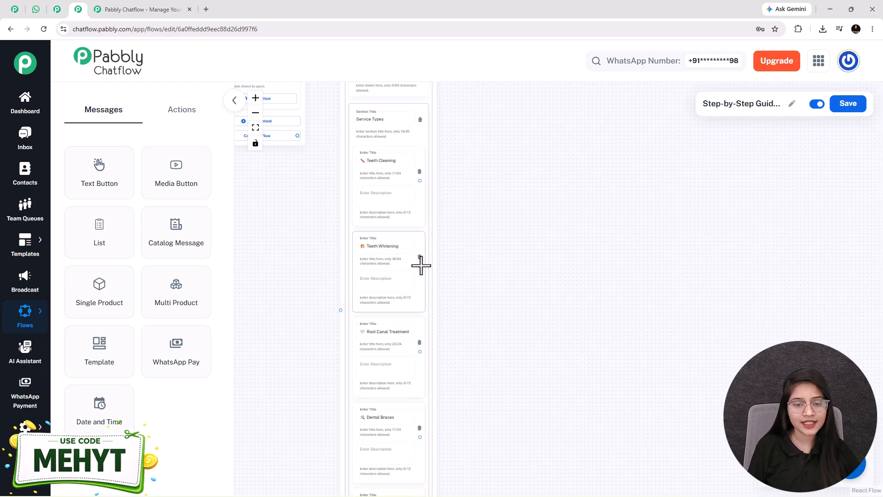
left_click_drag(327, 295, 318, 166)
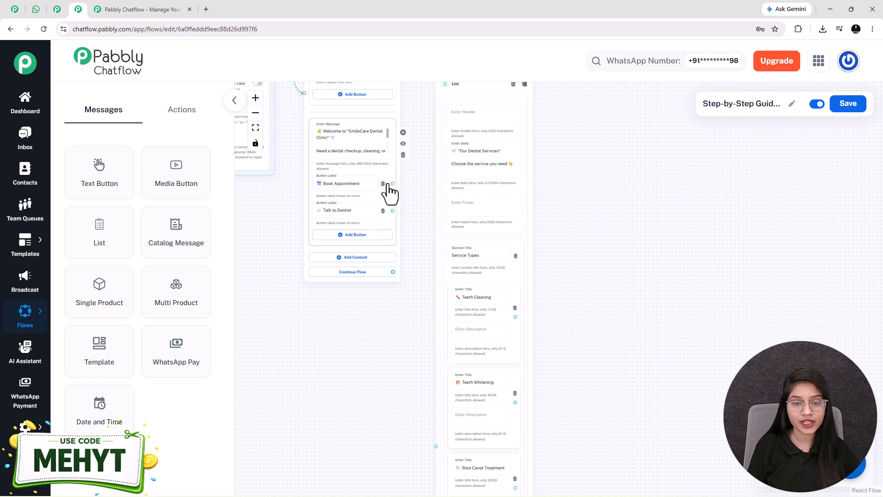
Link the Book Appointment button to the service list and place it beside the welcome message.
left_click_drag(392, 184, 436, 445)
left_click_drag(507, 362, 519, 142)
scroll(632, 315, "down", 1)
left_click_drag(624, 325, 519, 342)
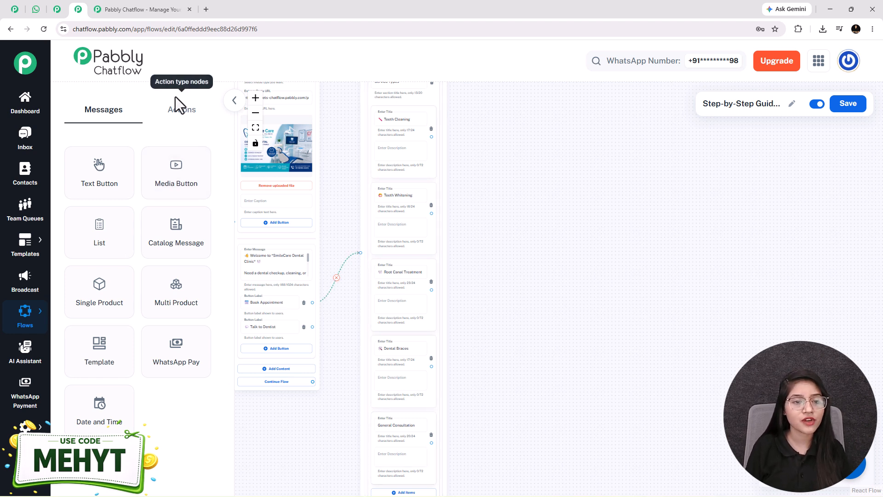
left_click(181, 121)
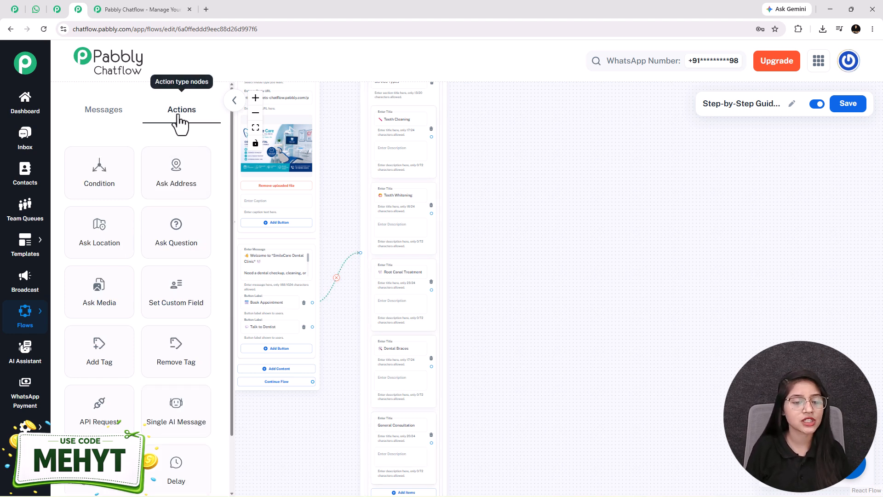
Add a Set Custom Field node to the flow that stores into ServiceType.
left_click_drag(180, 300, 498, 112)
scroll(502, 110, "up", 5)
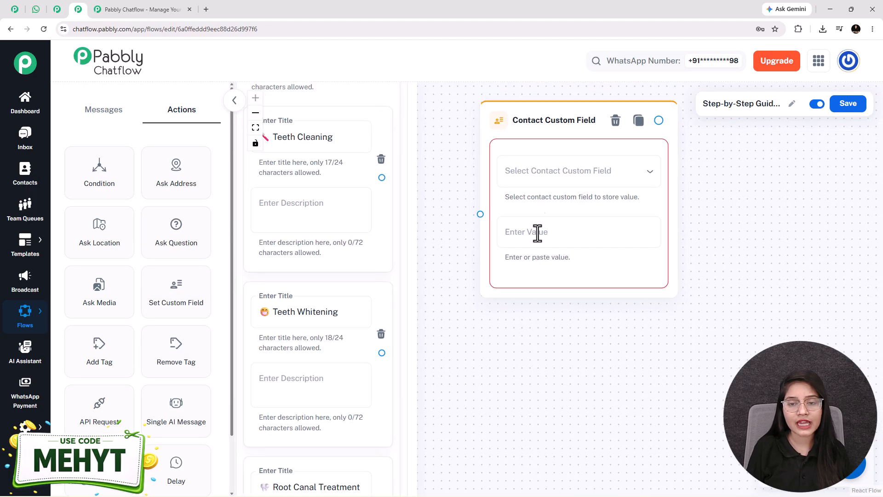
left_click(550, 184)
scroll(554, 316, "down", 5)
scroll(556, 387, "down", 10)
left_click(548, 409)
Set its value to 'Teeth Cleaning' and link the Teeth Cleaning list item to it.
left_click_drag(567, 428, 586, 478)
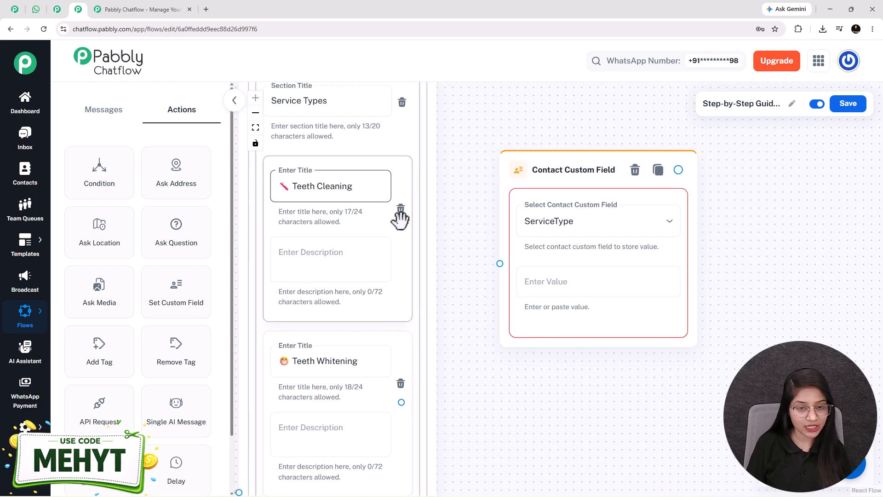
triple_click(319, 199)
key("ctrl+c")
left_click(542, 280)
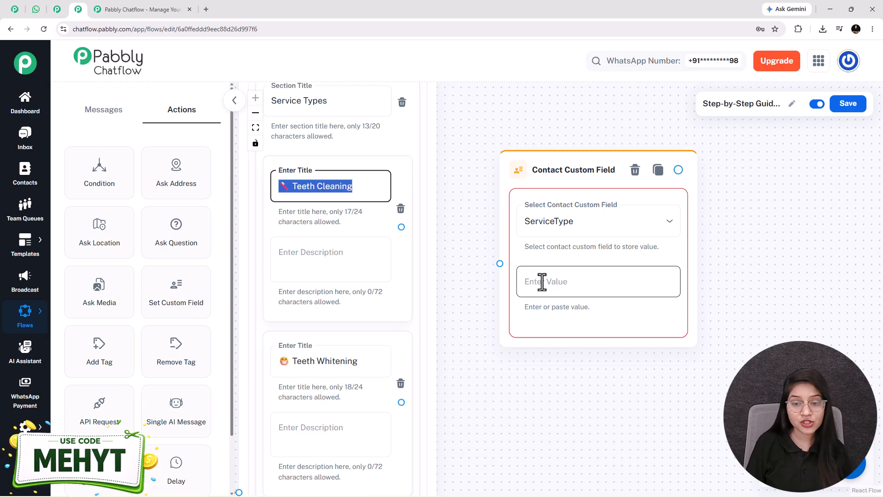
key("ctrl+v")
left_click(495, 243)
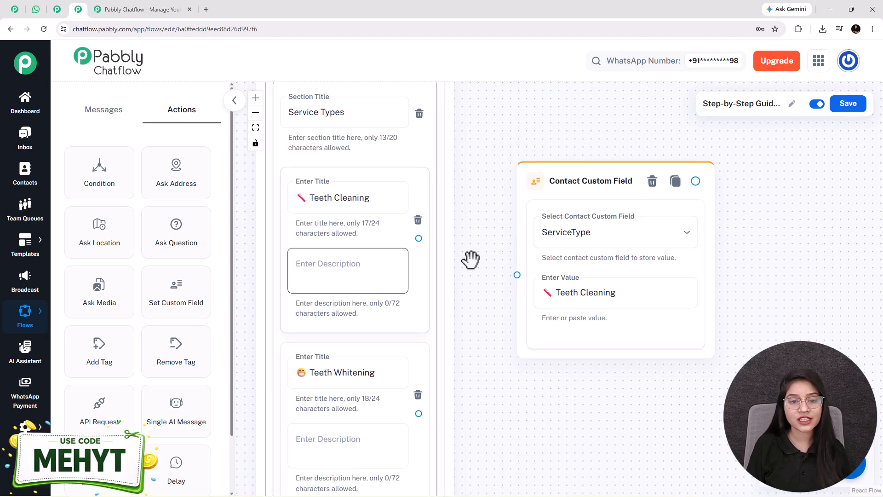
left_click_drag(514, 269, 517, 274)
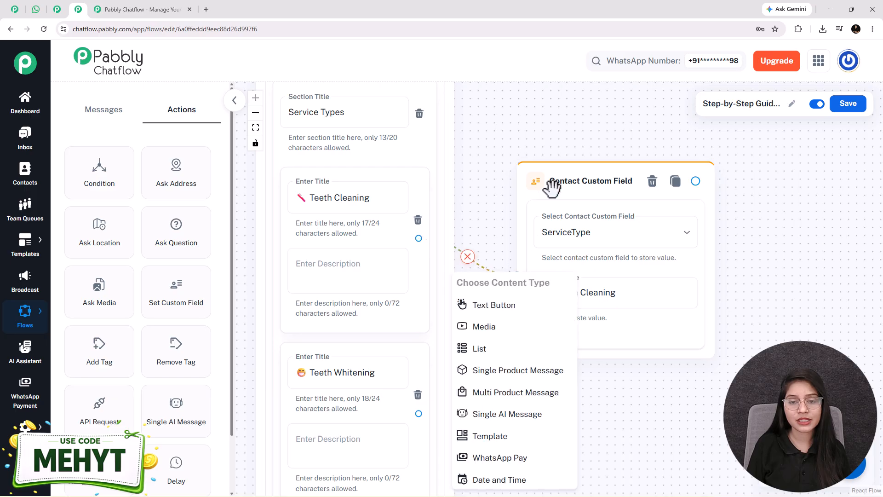
left_click_drag(554, 188, 522, 189)
left_click(663, 397)
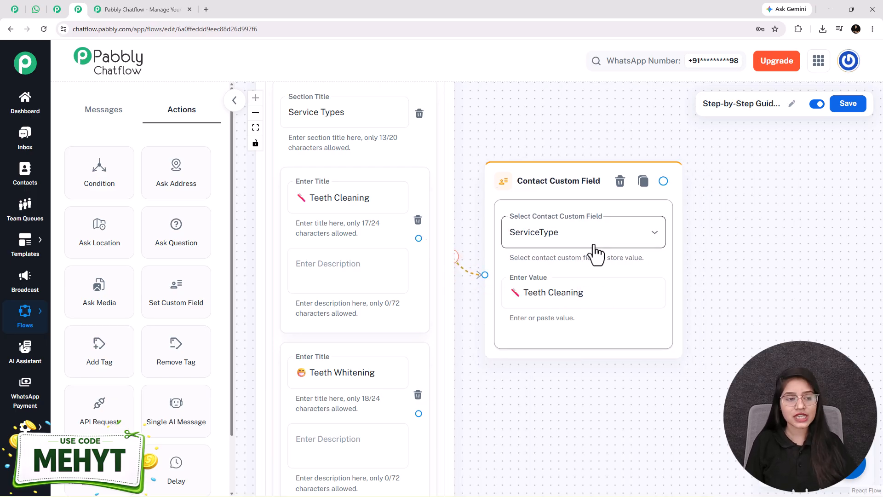
mouse_move(25, 425)
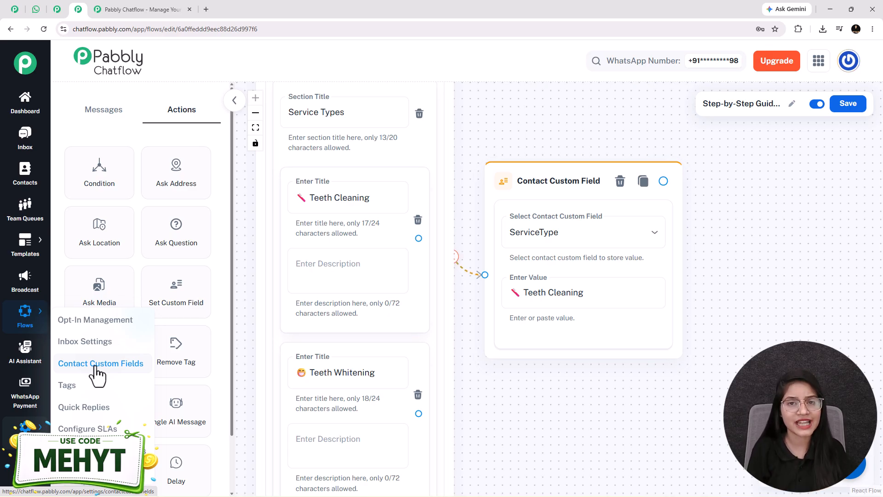
scroll(603, 384, "down", 3)
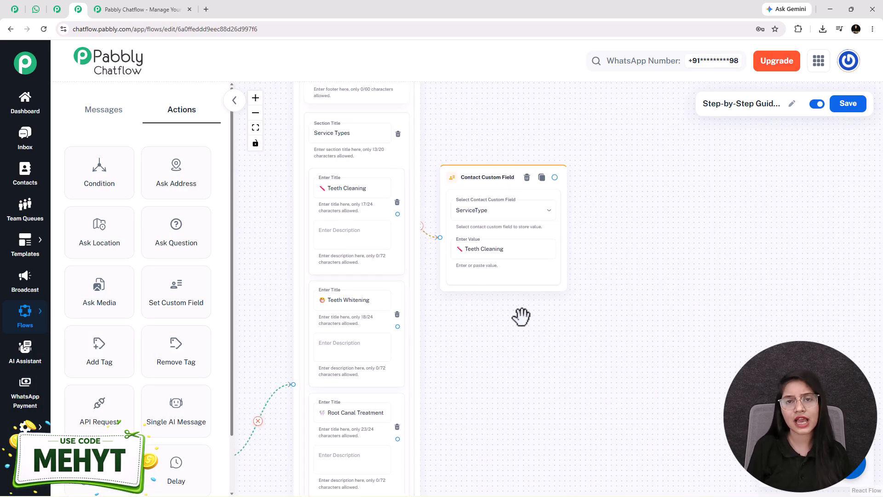
left_click_drag(508, 278, 513, 270)
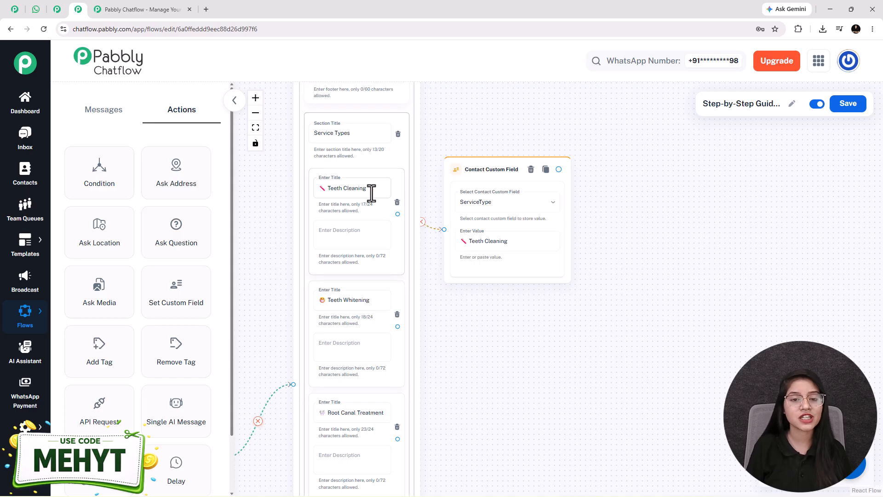
scroll(418, 229, "down", 2)
left_click_drag(504, 365, 476, 245)
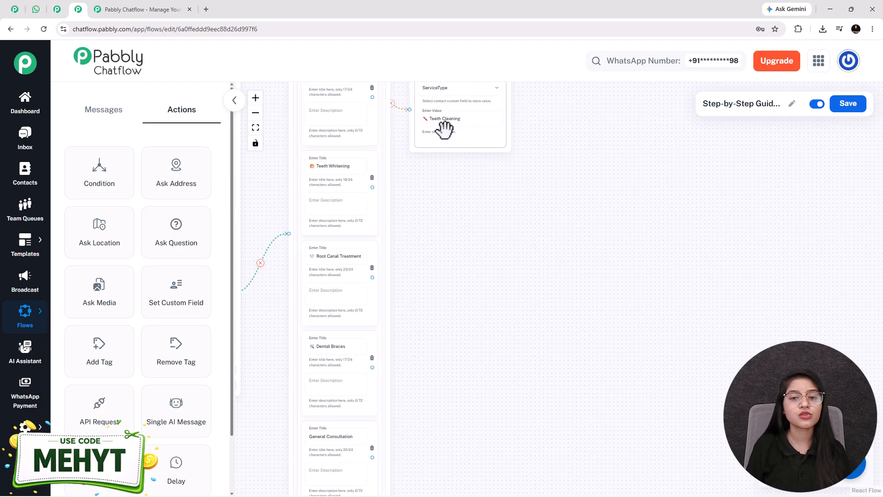
left_click_drag(466, 134, 466, 121)
scroll(448, 184, "down", 1)
left_click_drag(469, 285, 463, 273)
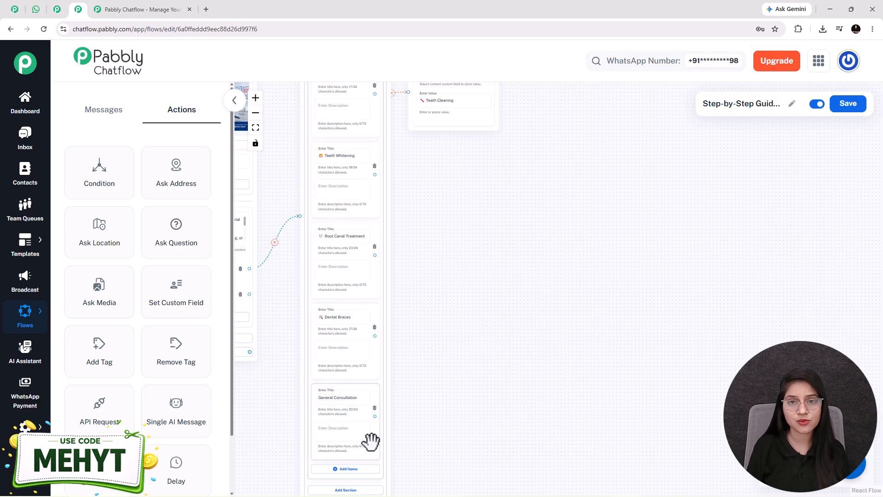
scroll(442, 258, "down", 1)
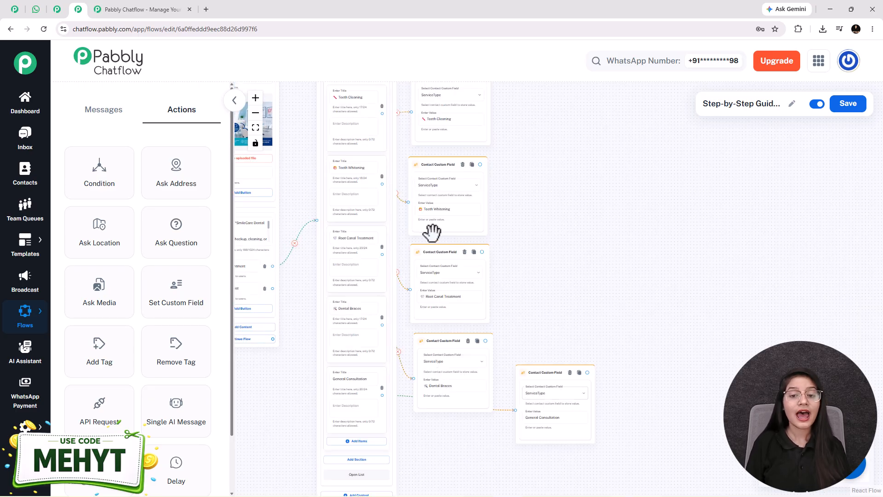
scroll(432, 230, "up", 3)
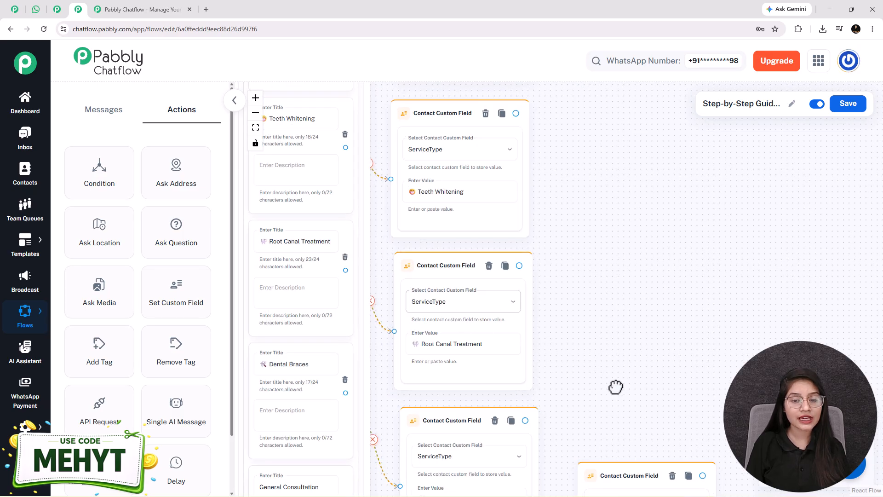
left_click_drag(617, 389, 540, 243)
left_click_drag(556, 289, 609, 382)
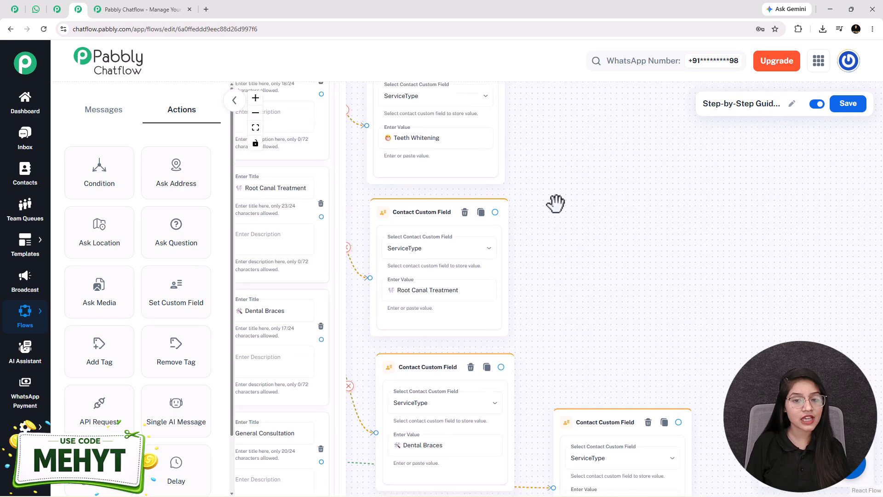
left_click(433, 139)
left_click(424, 292)
left_click_drag(560, 307, 657, 265)
triple_click(348, 271)
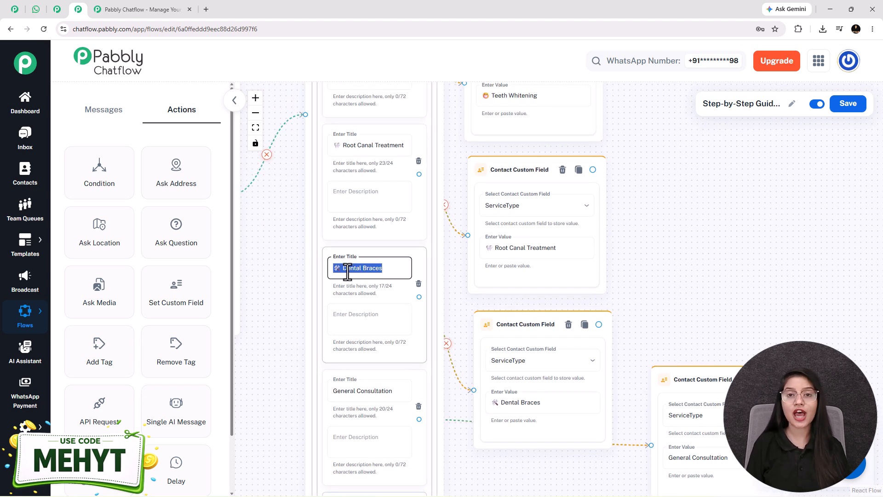
left_click_drag(720, 198, 736, 302)
triple_click(372, 126)
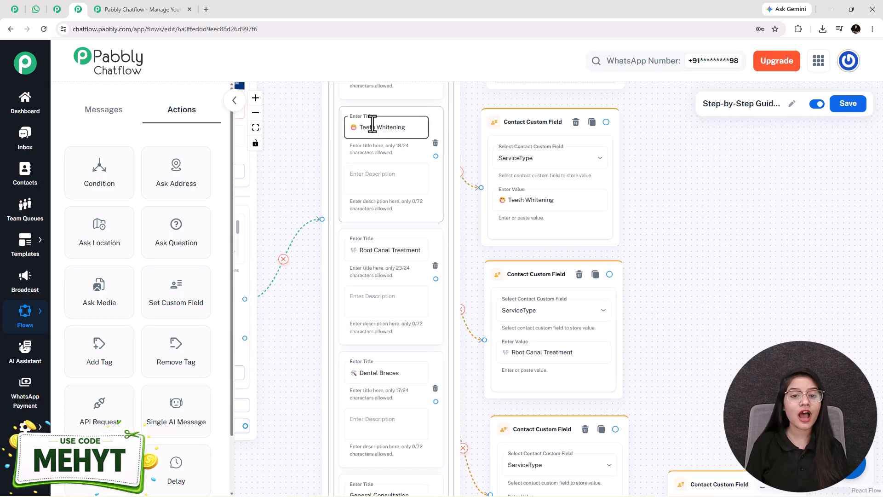
triple_click(530, 200)
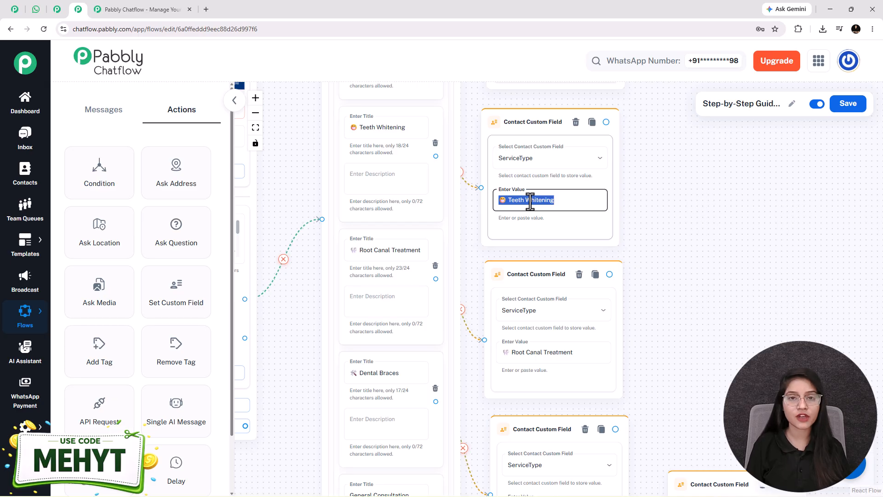
scroll(530, 201, "down", 2)
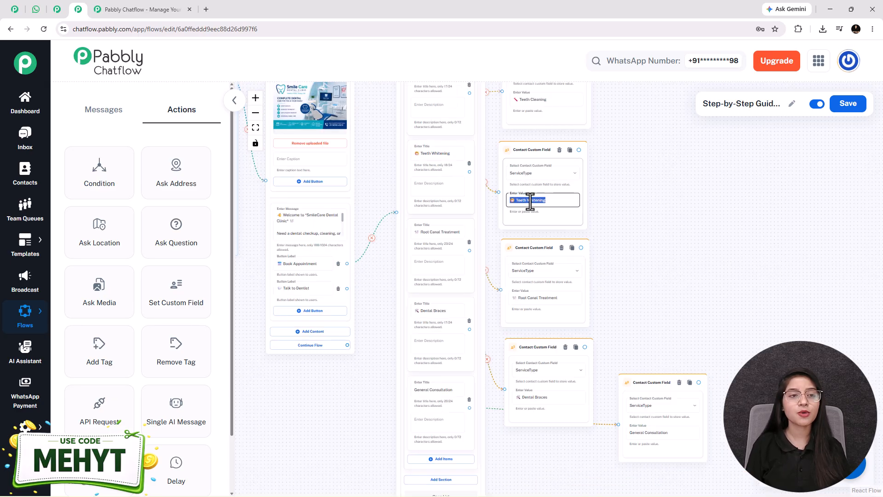
left_click(37, 10)
scroll(513, 361, "down", 5)
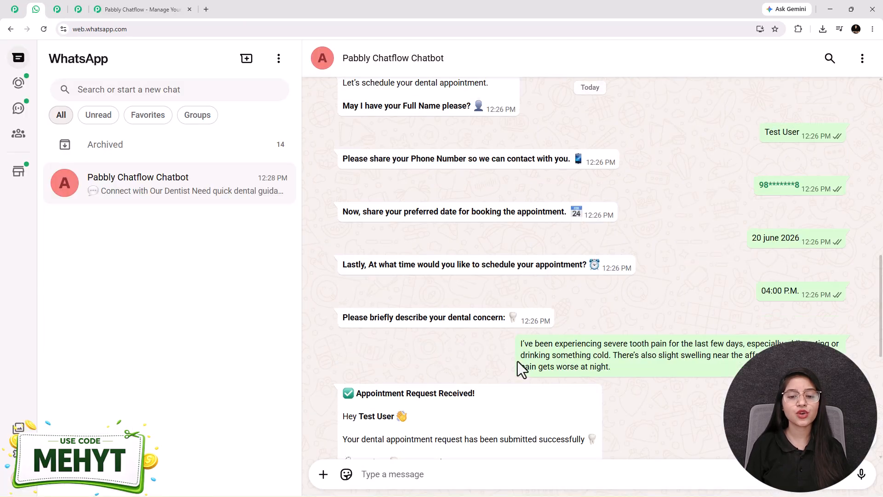
scroll(410, 357, "down", 8)
scroll(409, 331, "up", 5)
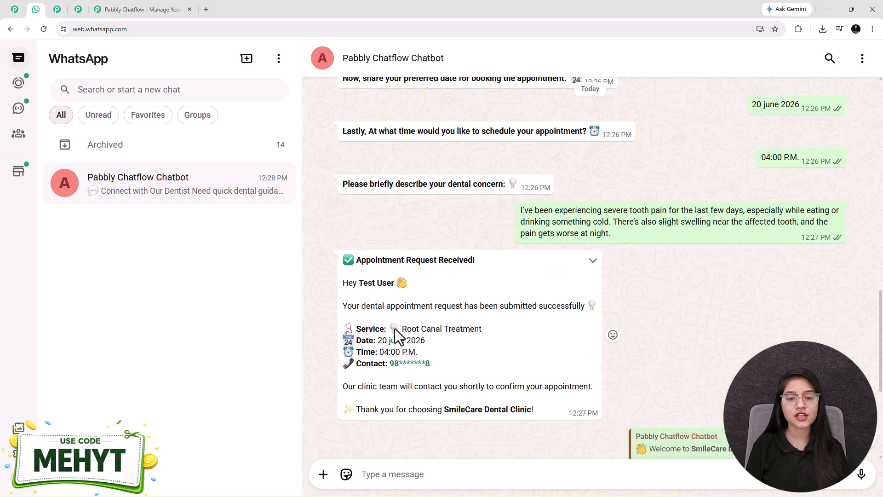
left_click_drag(387, 328, 489, 331)
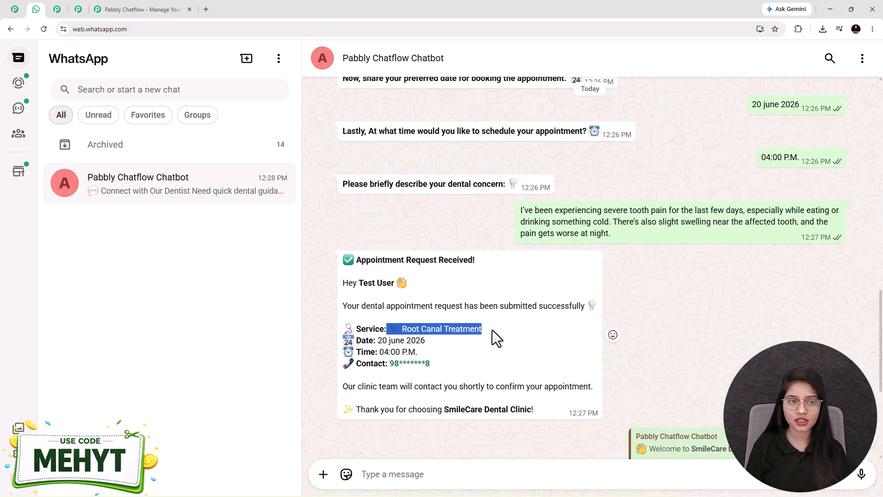
left_click(492, 330)
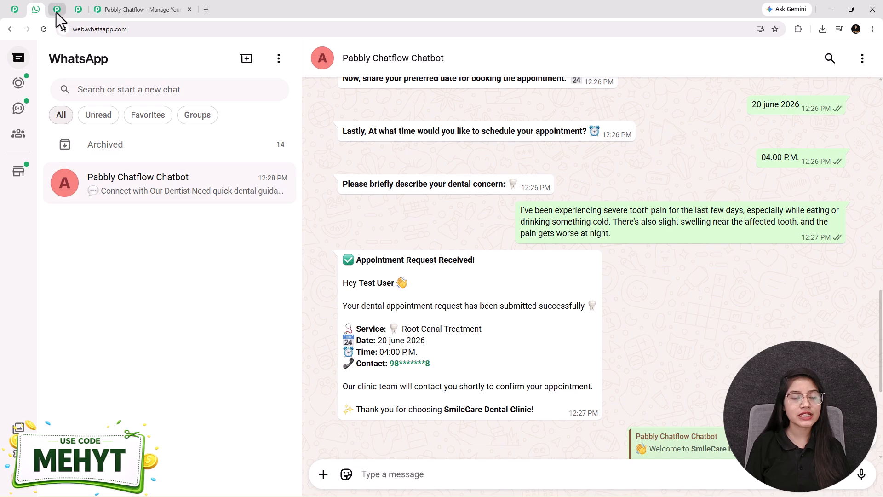
left_click(75, 10)
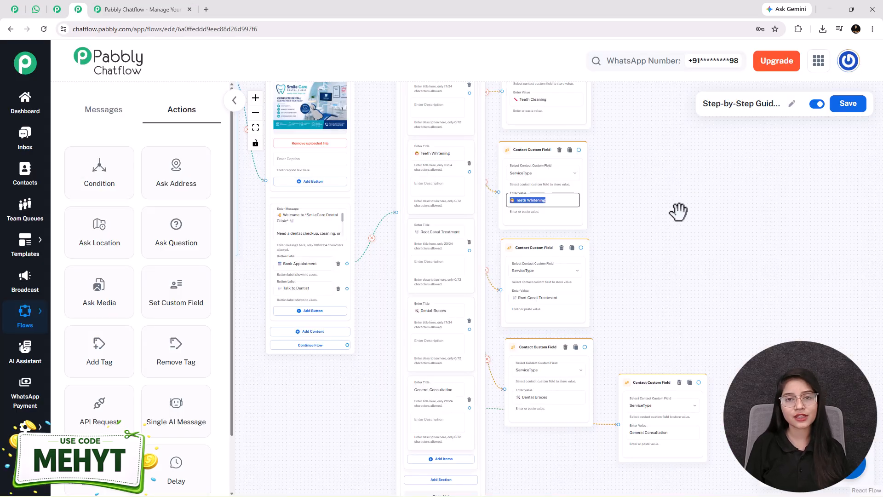
Add an Ask Question node beside the service nodes with the full-name question message.
scroll(721, 233, "right", 5)
scroll(638, 235, "up", 2)
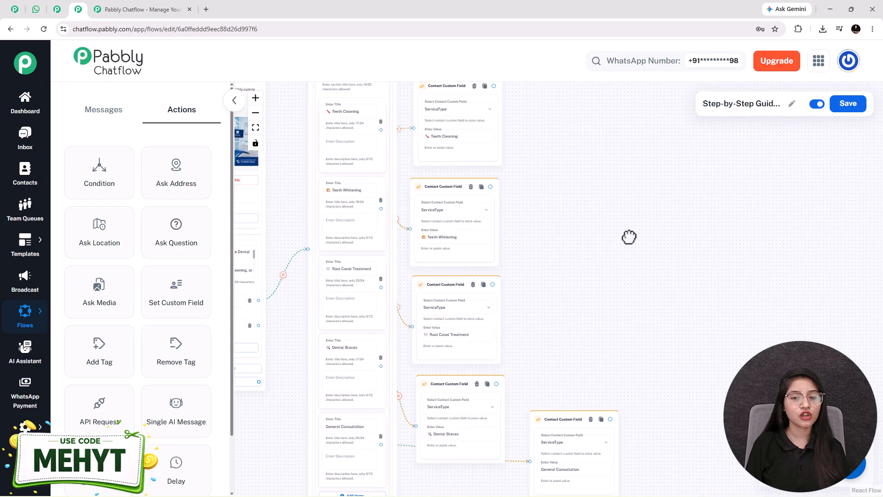
left_click(188, 244)
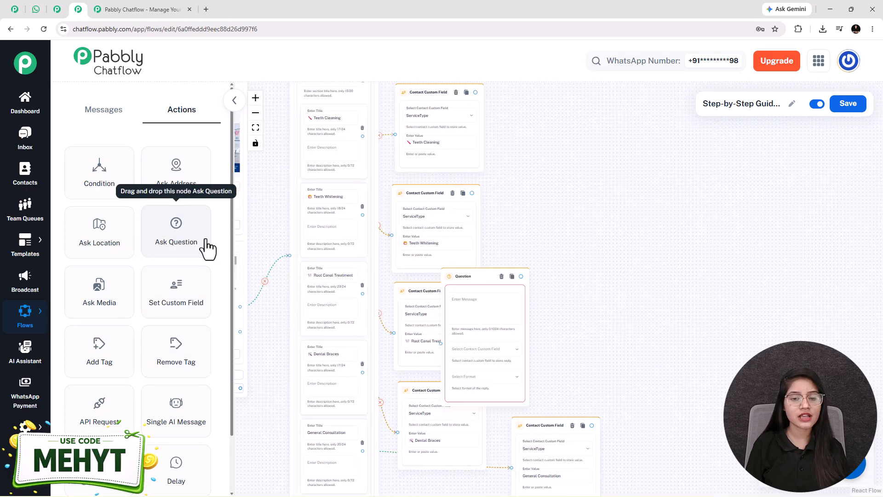
left_click_drag(466, 279, 528, 199)
scroll(542, 221, "up", 4)
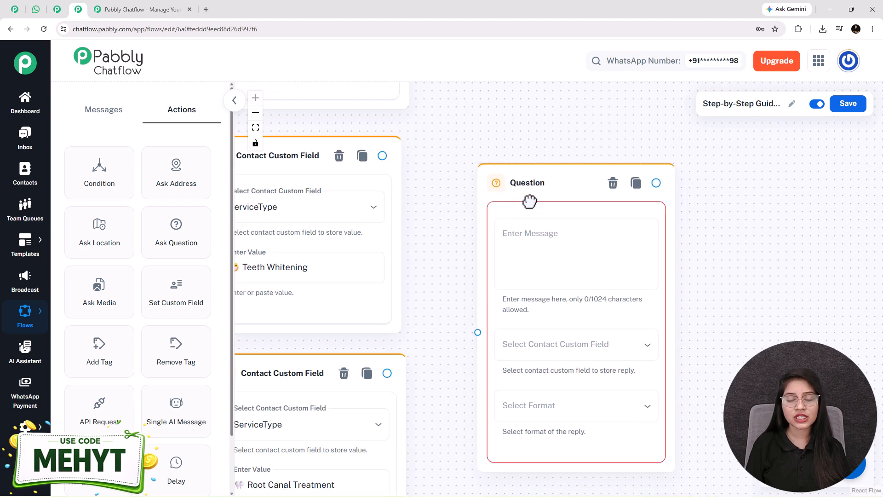
left_click(536, 268)
key("ctrl+v")
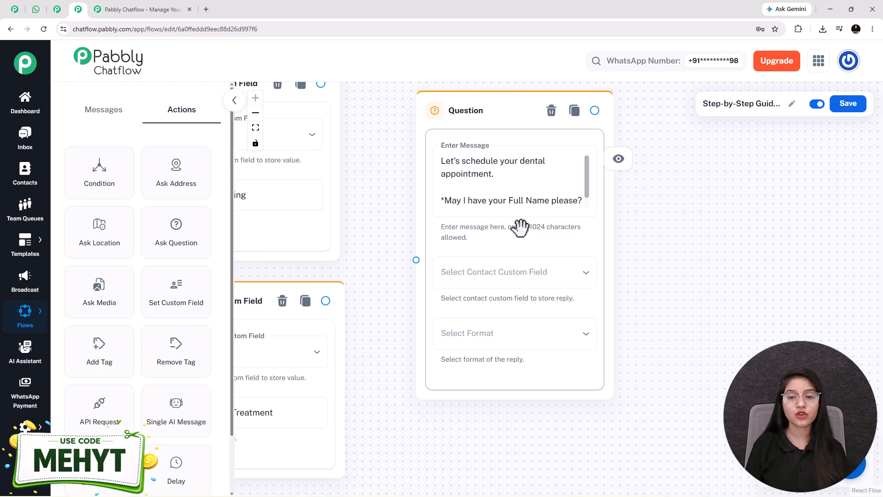
Save the reply to the FullName custom field with reply format Text.
left_click(520, 277)
scroll(503, 359, "down", 4)
scroll(500, 388, "down", 10)
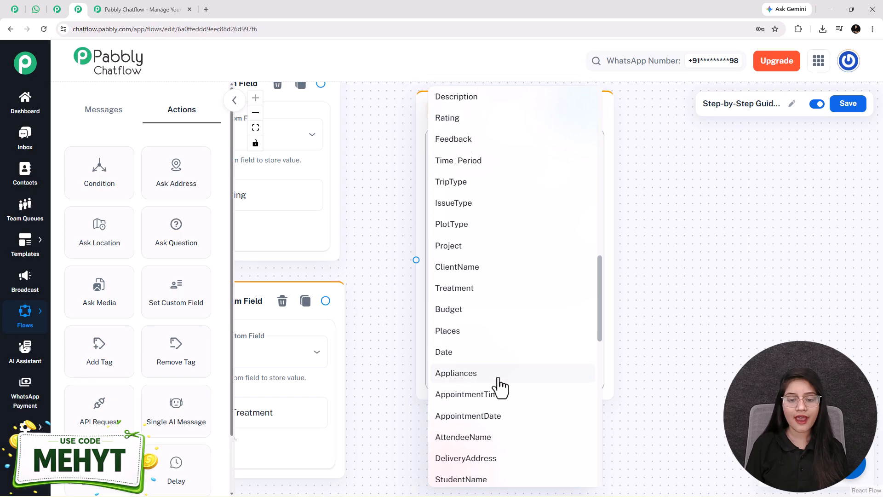
scroll(500, 388, "down", 10)
left_click(456, 119)
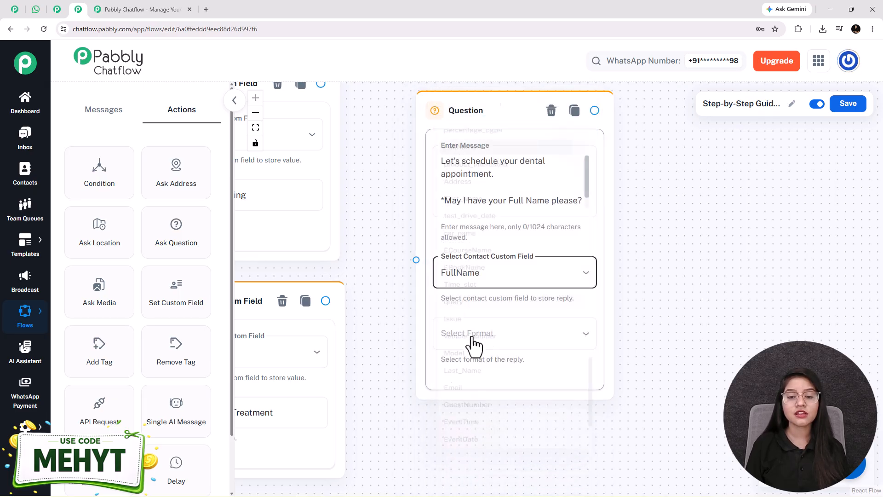
left_click(469, 336)
left_click(460, 367)
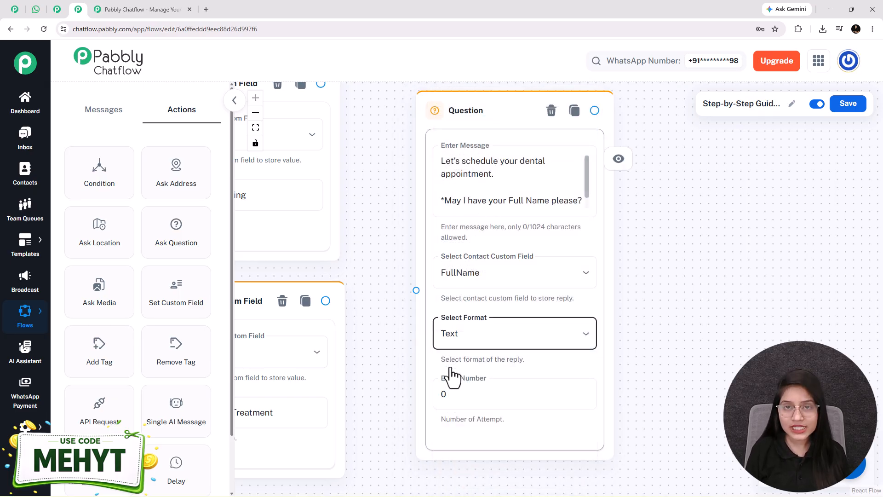
scroll(468, 127, "down", 1)
left_click(461, 378)
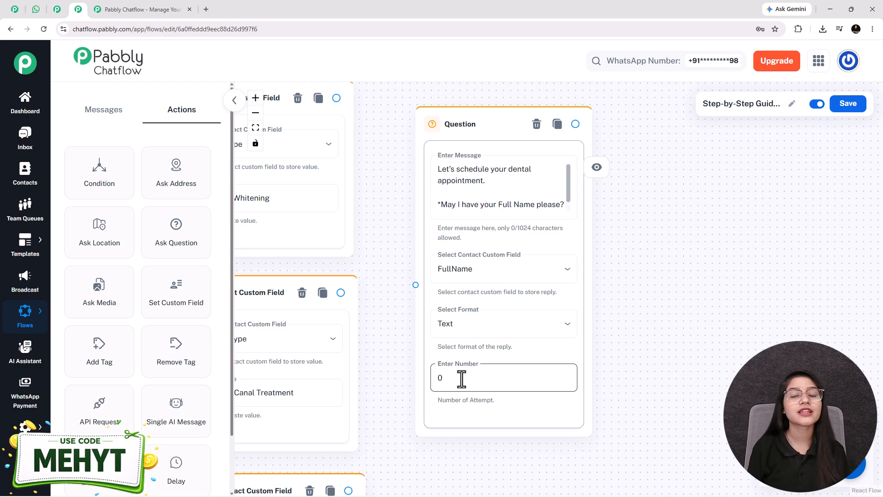
Keep the reply format as Text and enter 1 for the number of attempts.
left_click(473, 178)
triple_click(474, 179)
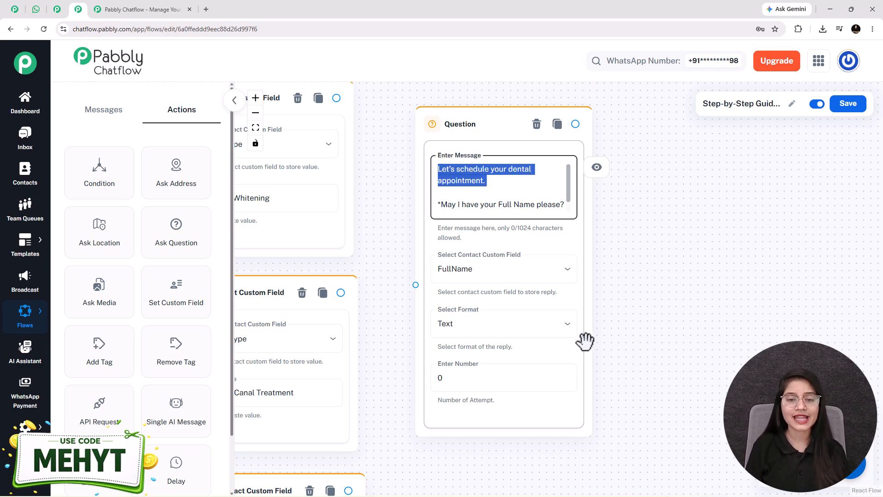
left_click(496, 318)
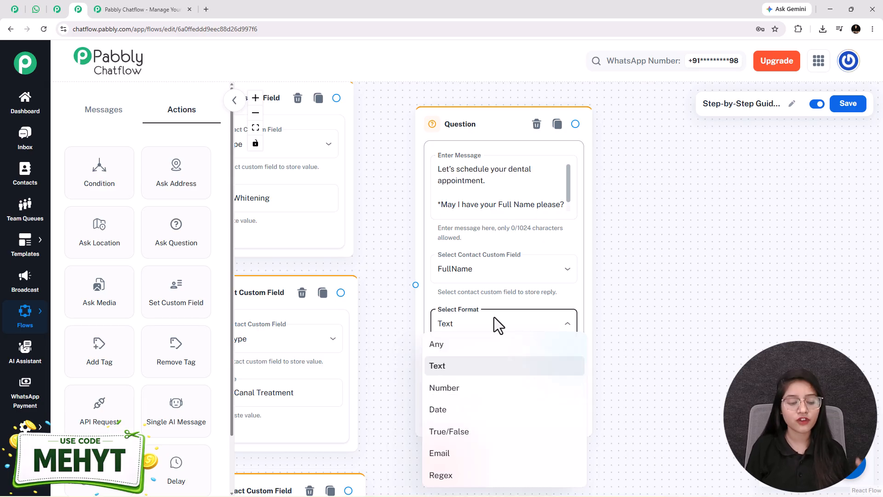
left_click(479, 375)
left_click(474, 381)
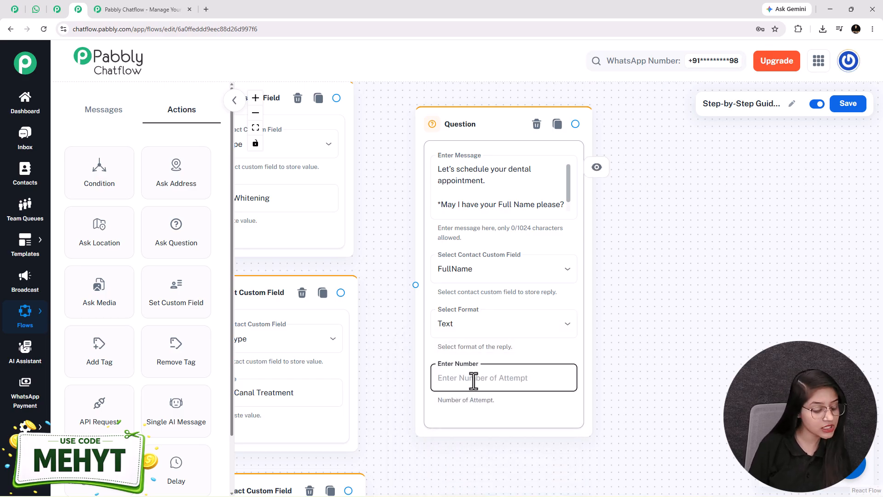
type("1")
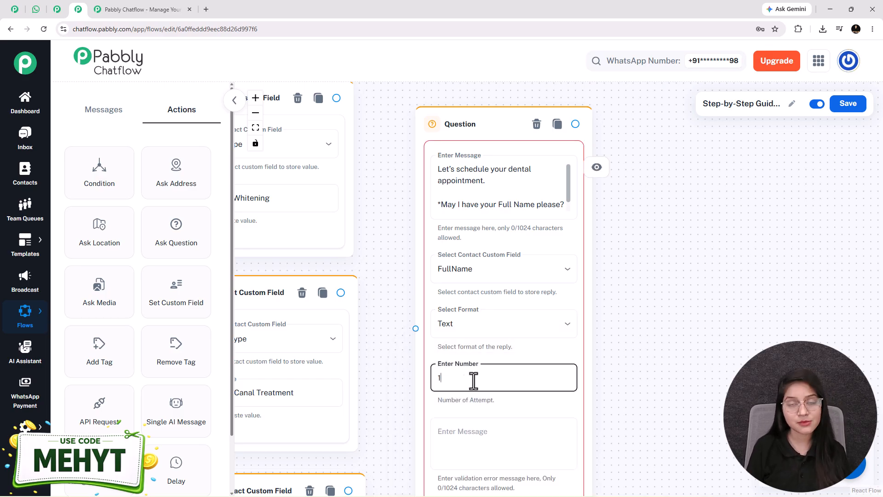
Change the question's number of attempts to 0.
triple_click(477, 203)
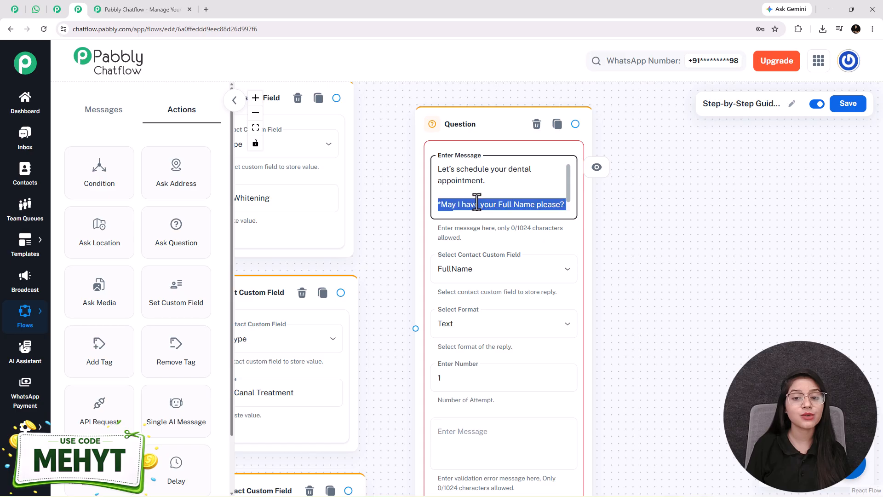
scroll(667, 310, "down", 2)
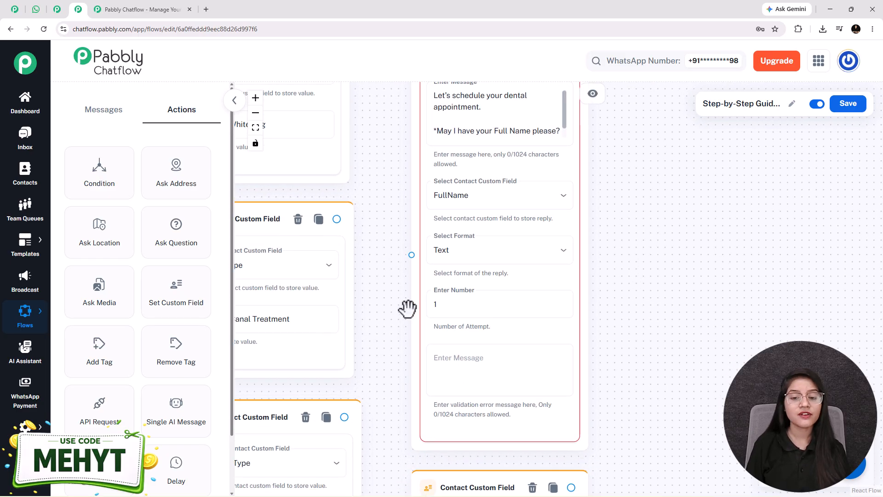
left_click(473, 375)
left_click(474, 375)
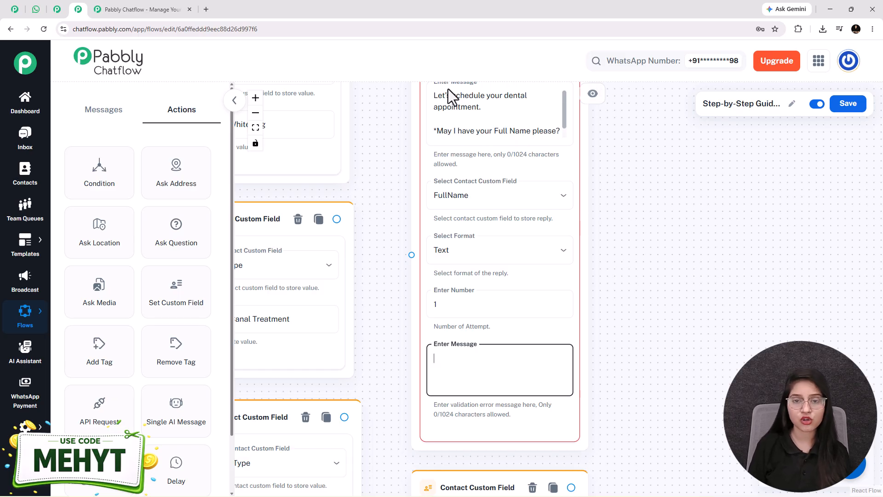
left_click_drag(617, 209, 598, 224)
left_click(443, 384)
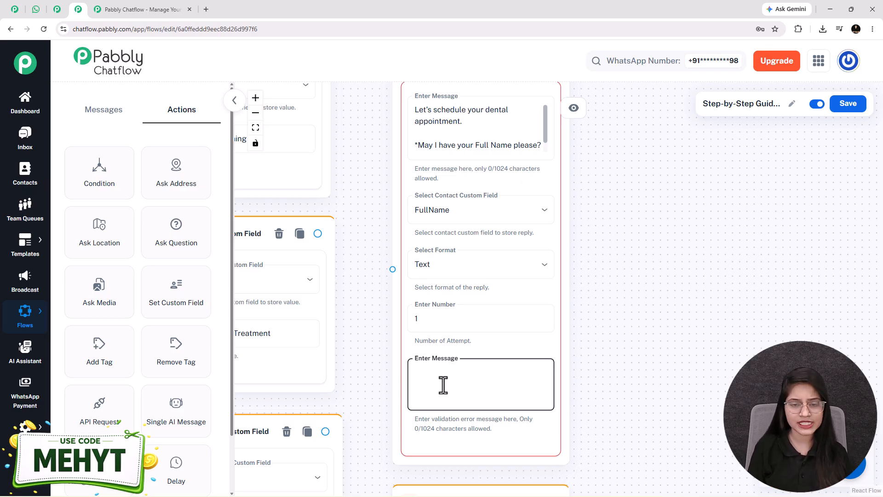
left_click(438, 326)
key("BackSpace")
type("0")
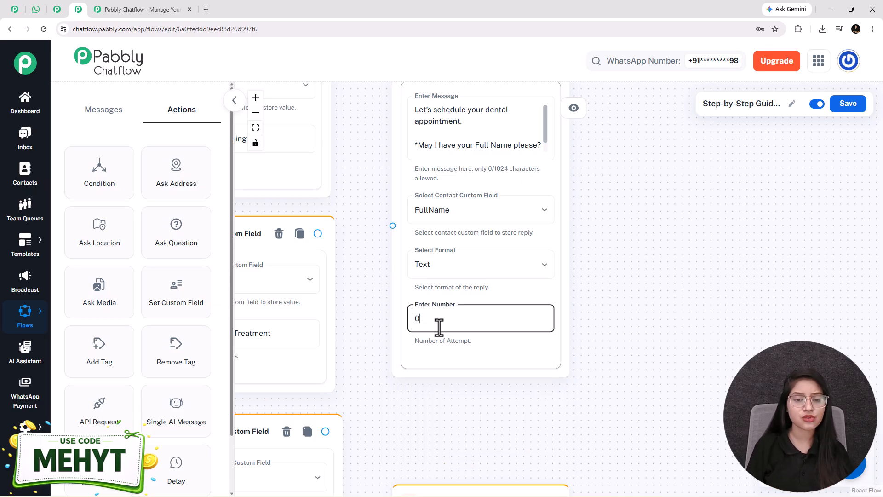
scroll(437, 326, "down", 5)
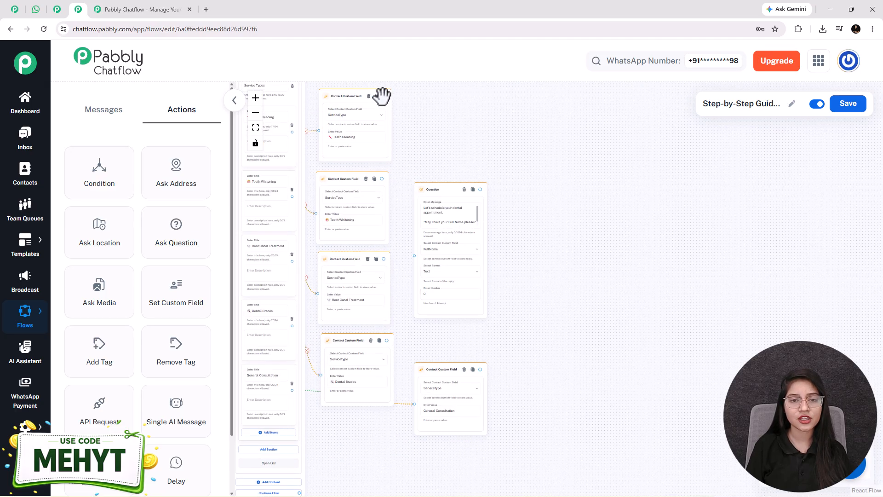
Connect the Teeth Cleaning, General Consultation and other service nodes to the full-name question.
left_click_drag(384, 97, 414, 265)
left_click_drag(482, 374, 414, 265)
left_click_drag(386, 351, 410, 275)
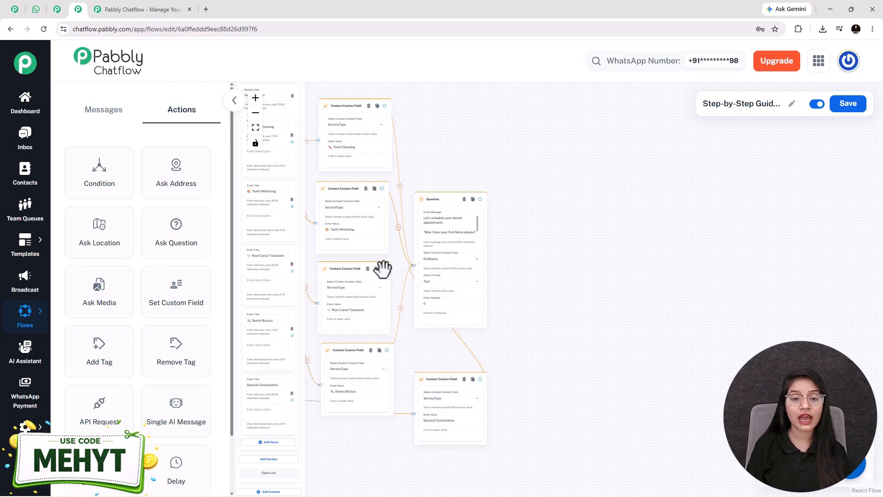
left_click_drag(414, 262, 414, 265)
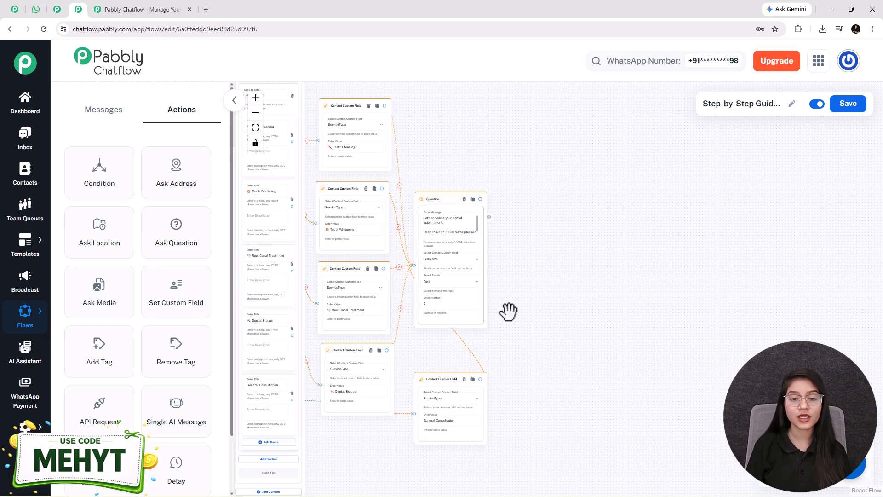
scroll(516, 309, "up", 4)
left_click_drag(534, 274, 547, 303)
scroll(546, 350, "up", 2)
scroll(554, 319, "down", 1)
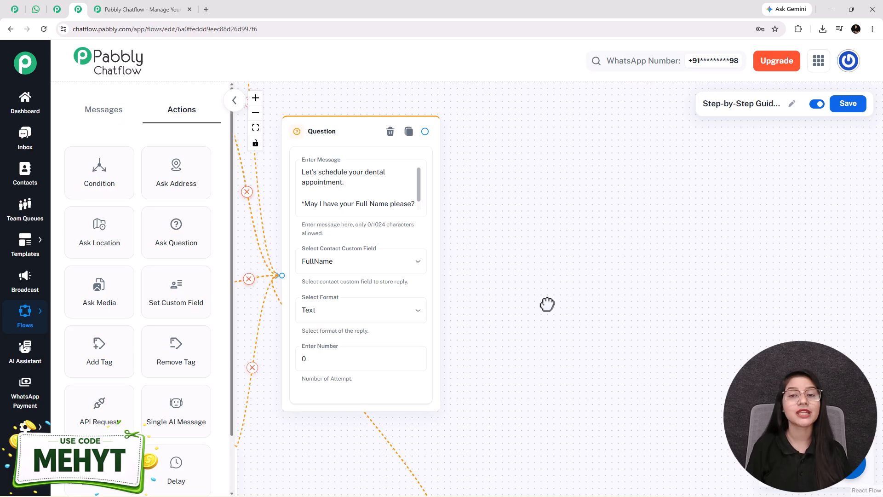
scroll(547, 304, "down", 2)
left_click_drag(598, 302, 557, 307)
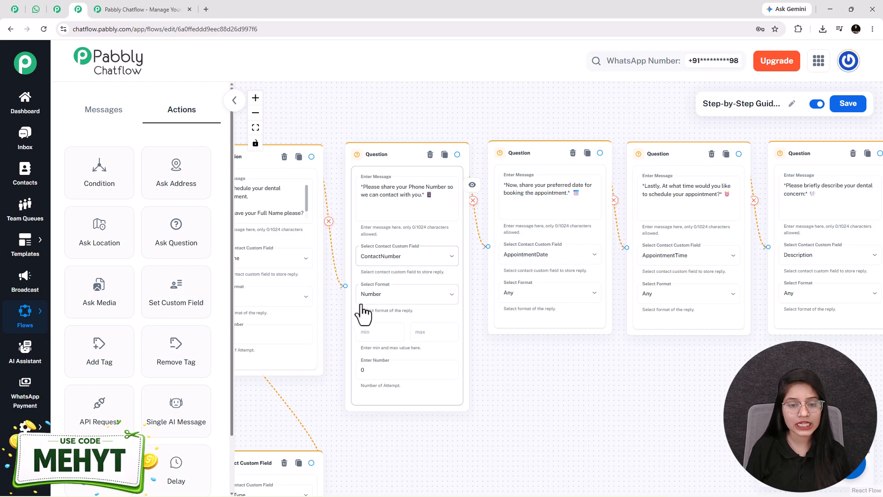
scroll(561, 416, "right", 2)
scroll(561, 420, "right", 3)
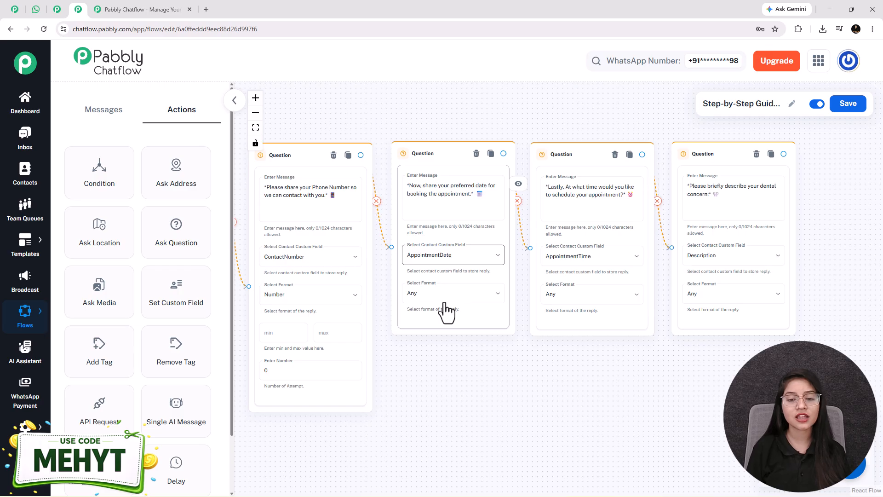
scroll(480, 400, "right", 10)
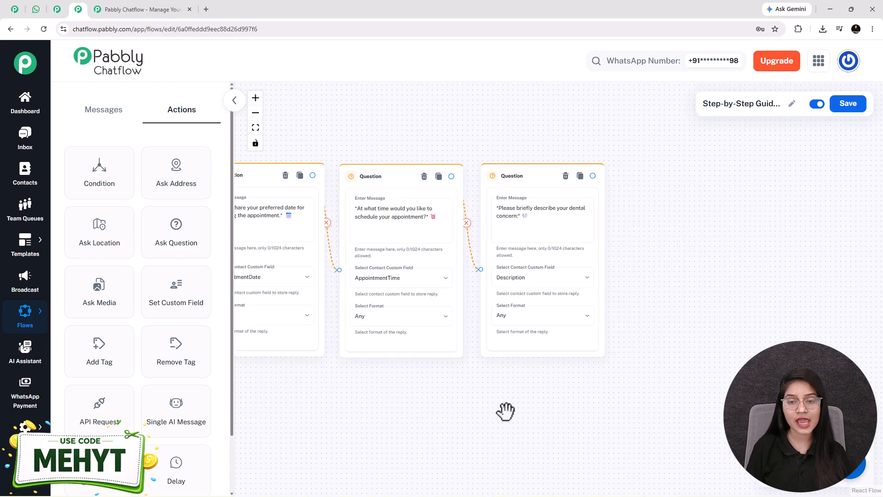
left_click_drag(501, 412, 469, 416)
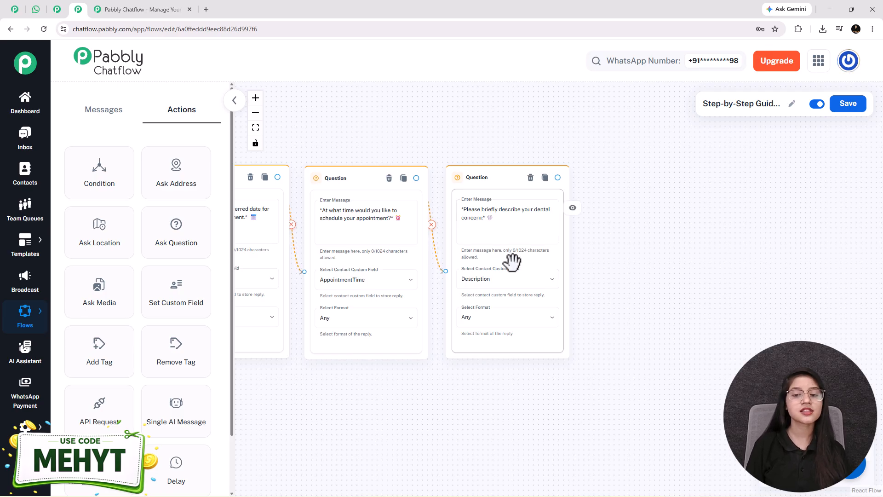
scroll(349, 419, "down", 3)
left_click_drag(350, 419, 627, 372)
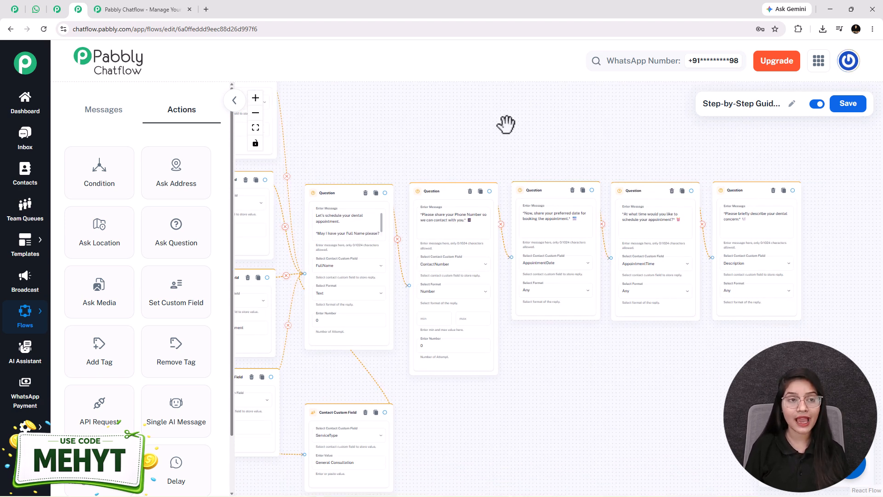
left_click(37, 14)
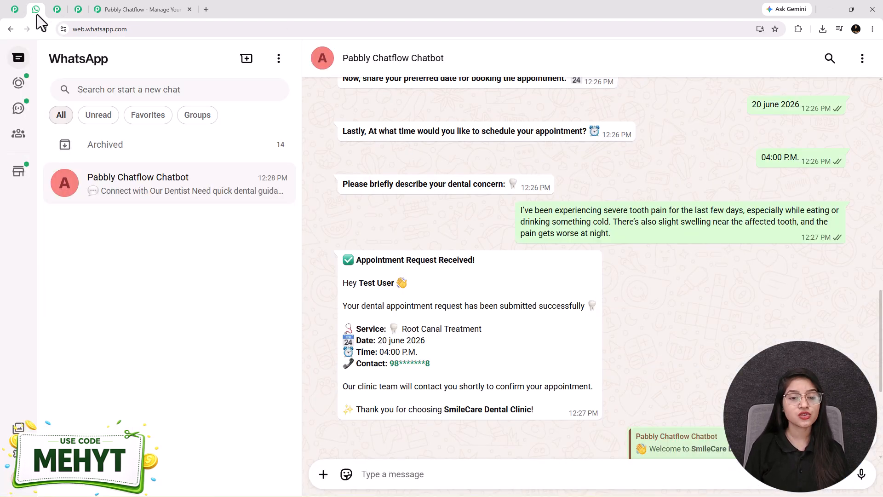
scroll(368, 230, "down", 1)
left_click_drag(331, 216, 550, 367)
left_click(506, 290)
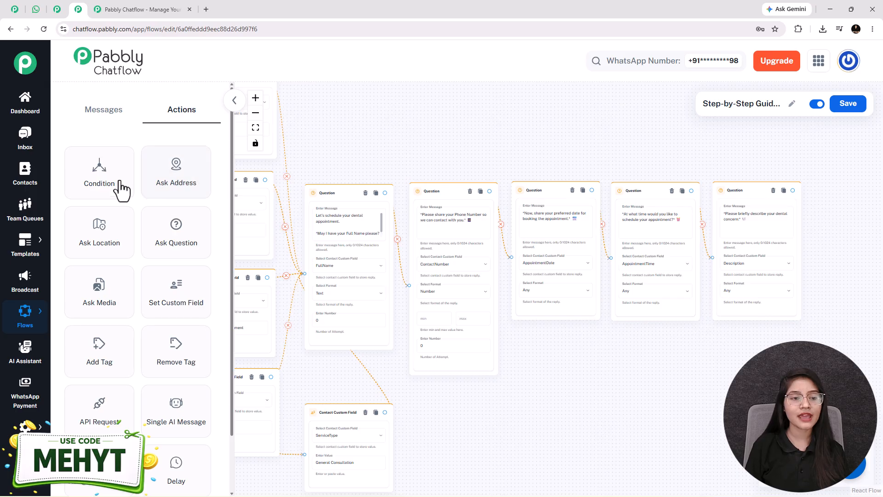
Add a Text Button node with the confirmation text using $FullName, $ServiceType, $AppointmentDate, $AppointmentTime, $ContactNumber.
left_click(105, 112)
left_click_drag(100, 184, 506, 276)
left_click(534, 282)
key("ctrl+v")
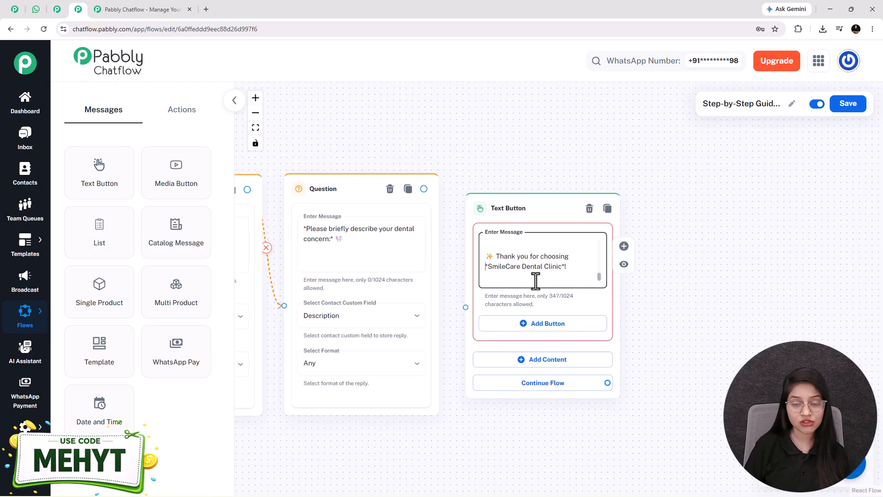
scroll(536, 280, "up", 5)
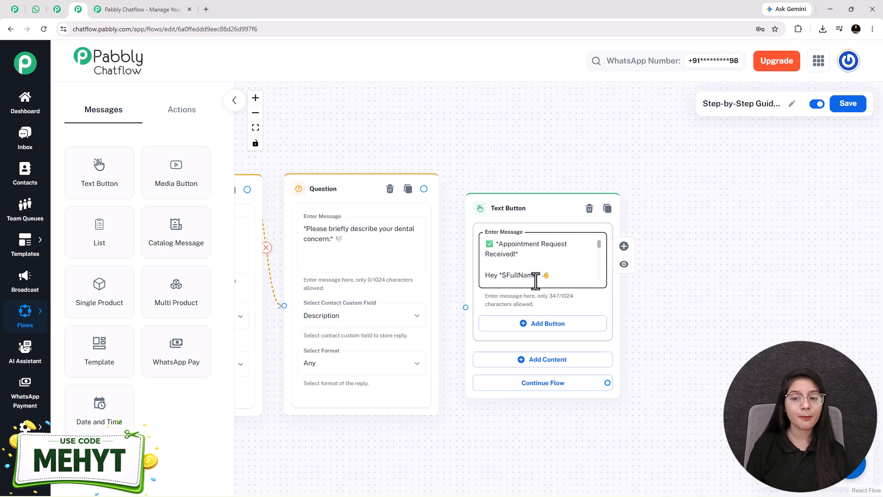
scroll(536, 281, "down", 2)
scroll(536, 280, "down", 3)
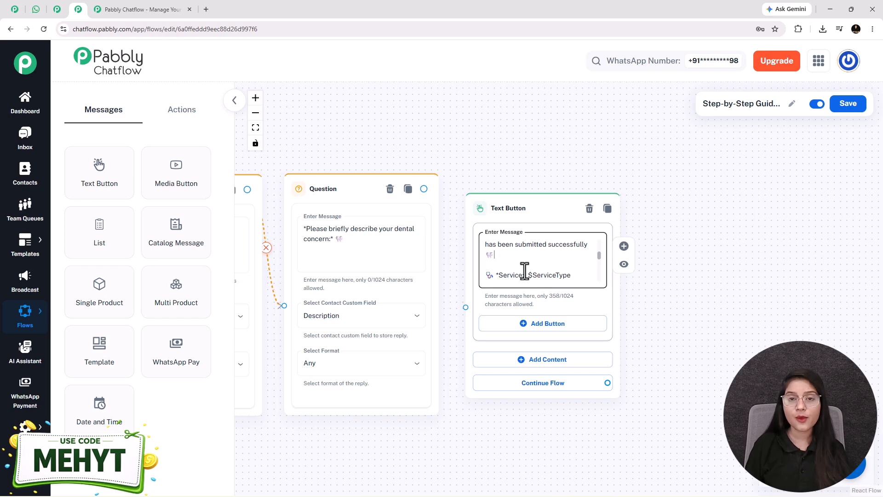
scroll(524, 272, "down", 3)
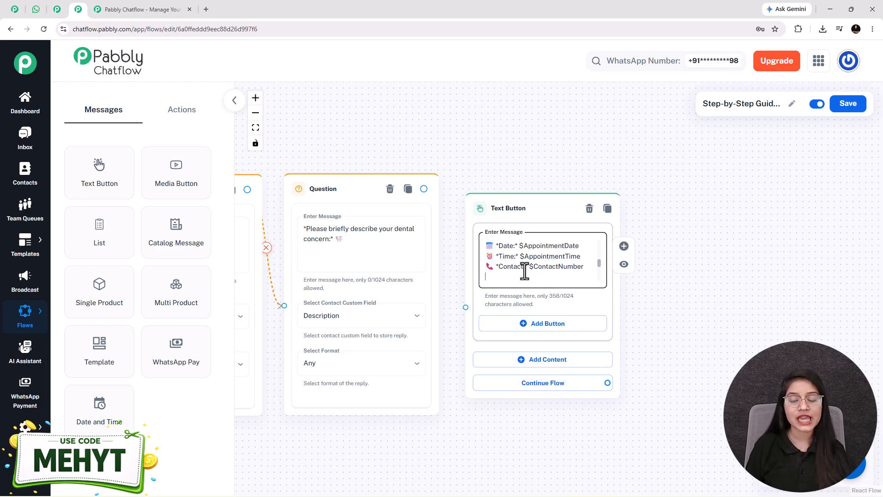
scroll(525, 271, "up", 2)
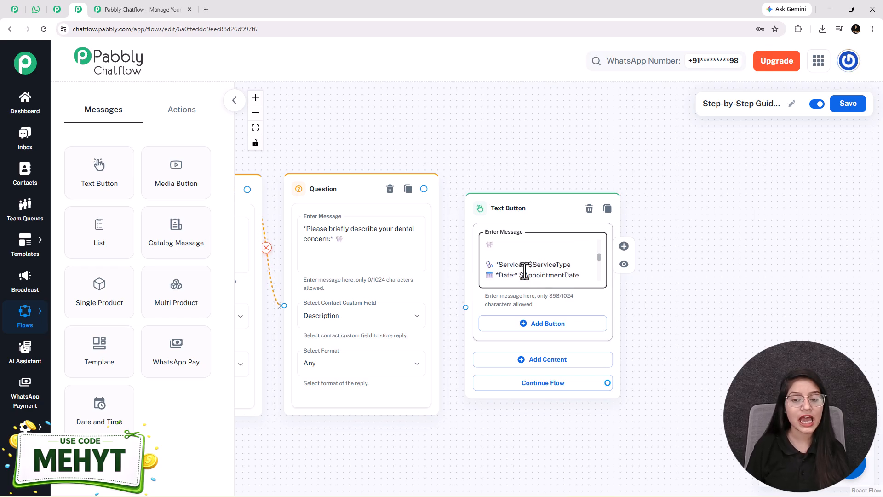
scroll(525, 272, "down", 2)
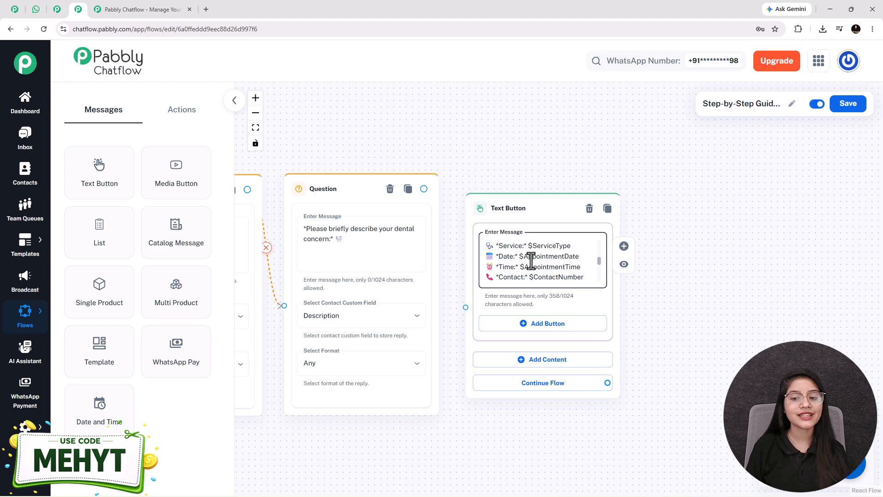
scroll(534, 338, "down", 3)
left_click_drag(341, 364, 693, 341)
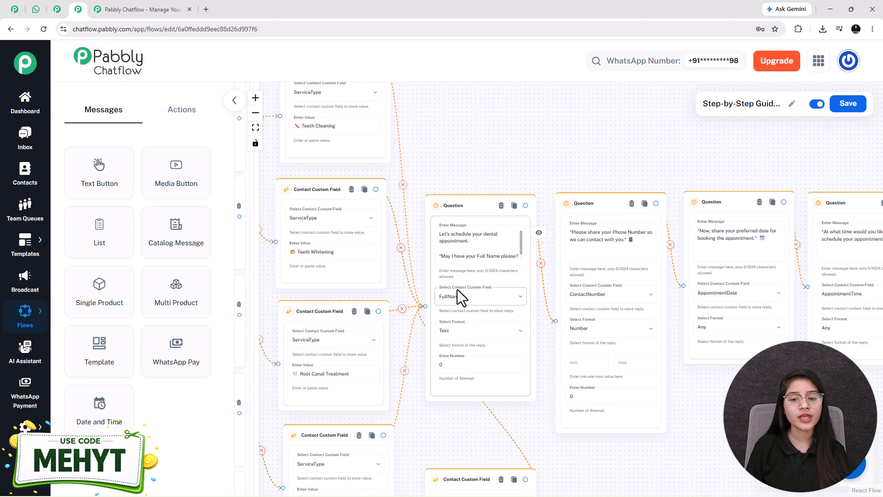
Check the $FullName placeholder in the confirmation message text.
scroll(487, 302, "up", 3)
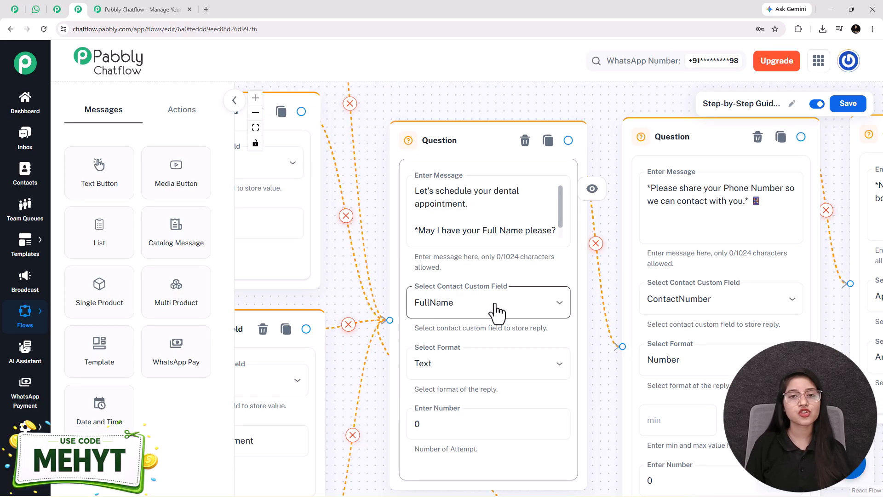
scroll(469, 322, "down", 6)
left_click_drag(689, 398, 183, 360)
left_click_drag(368, 368, 246, 369)
scroll(460, 248, "up", 4)
left_click(459, 248)
scroll(460, 249, "up", 5)
double_click(423, 238)
Connect the Description question to the confirmation message and fit the flow in view.
left_click_drag(382, 457, 841, 443)
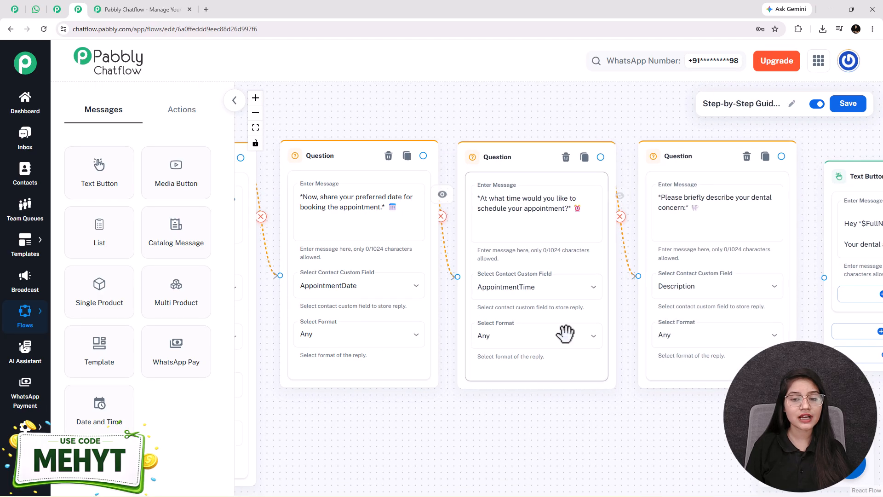
left_click_drag(660, 418, 304, 429)
left_click(504, 237)
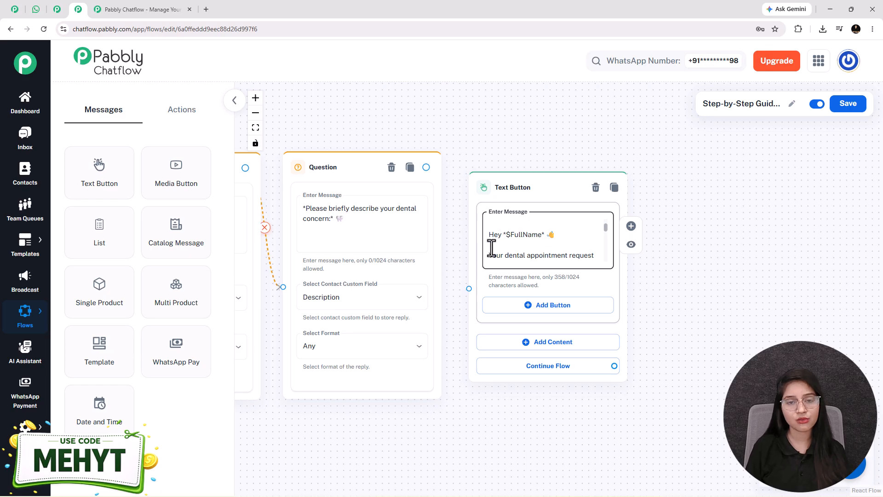
left_click_drag(426, 167, 469, 289)
left_click(256, 128)
scroll(336, 327, "up", 5)
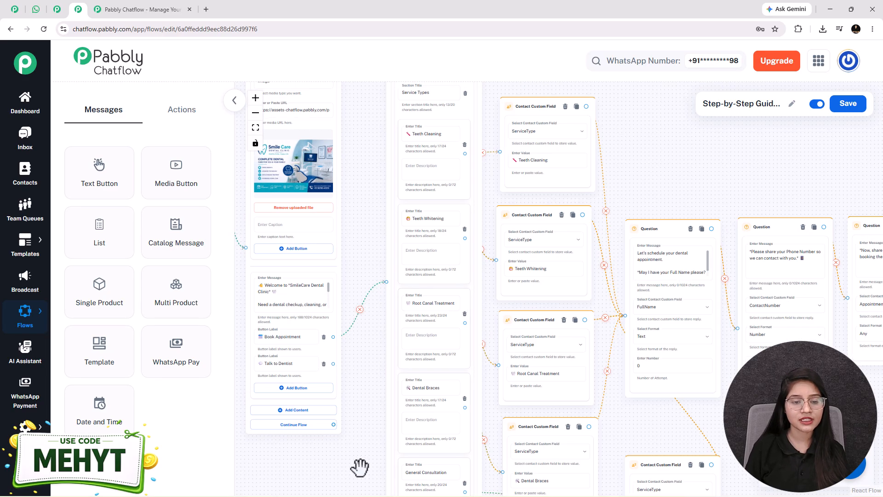
Link a new Text Button node from Talk to Dentist and paste the prepared reply.
left_click_drag(359, 468, 396, 404)
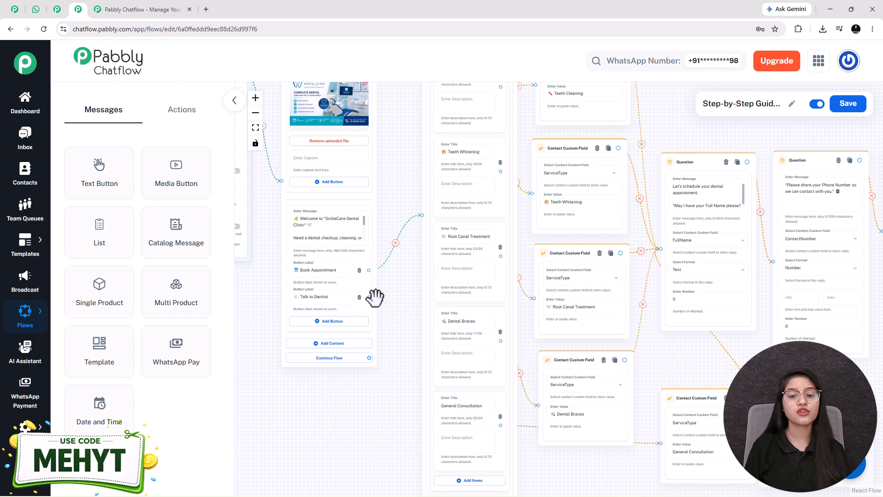
left_click_drag(369, 297, 736, 174)
left_click(724, 174)
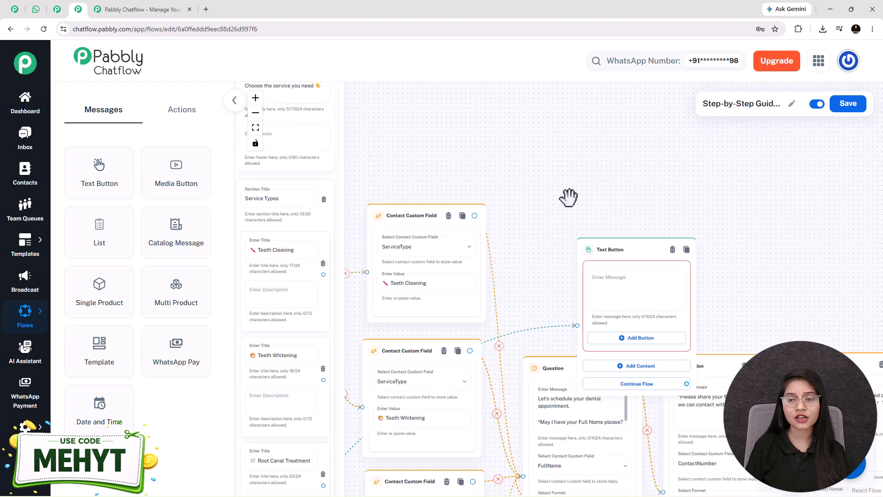
left_click_drag(569, 295, 510, 222)
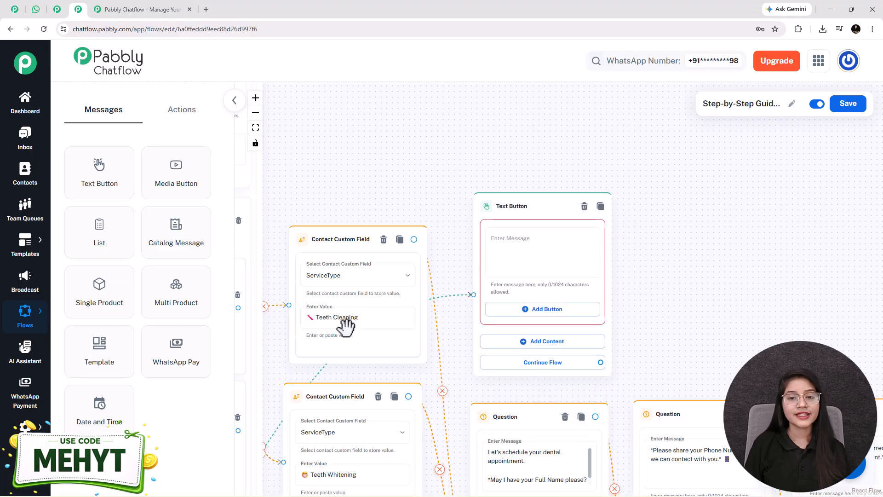
left_click(544, 250)
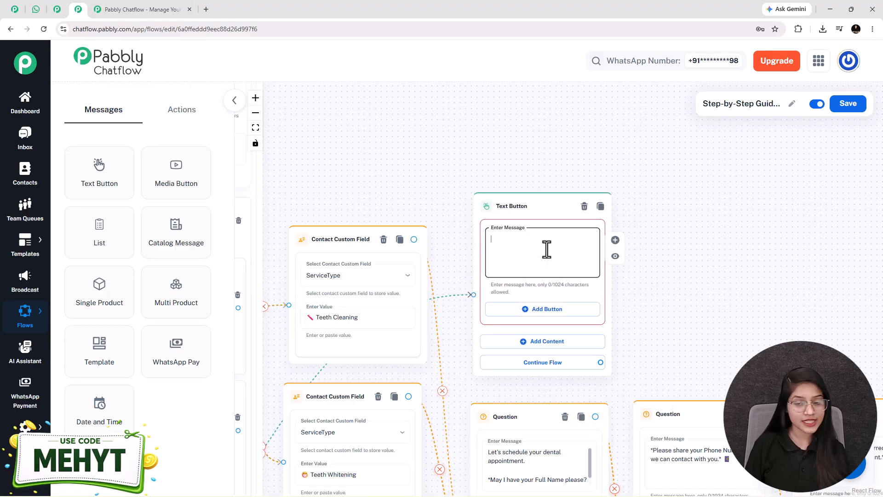
key("ctrl+v")
Fit the flow in view, save it, and switch to the WhatsApp Web chatbot tab.
left_click(255, 127)
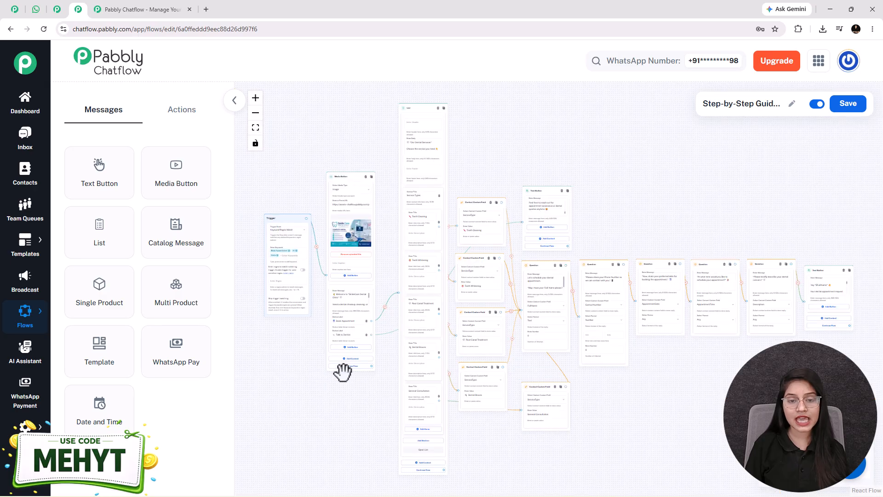
left_click_drag(750, 387, 742, 366)
left_click(850, 109)
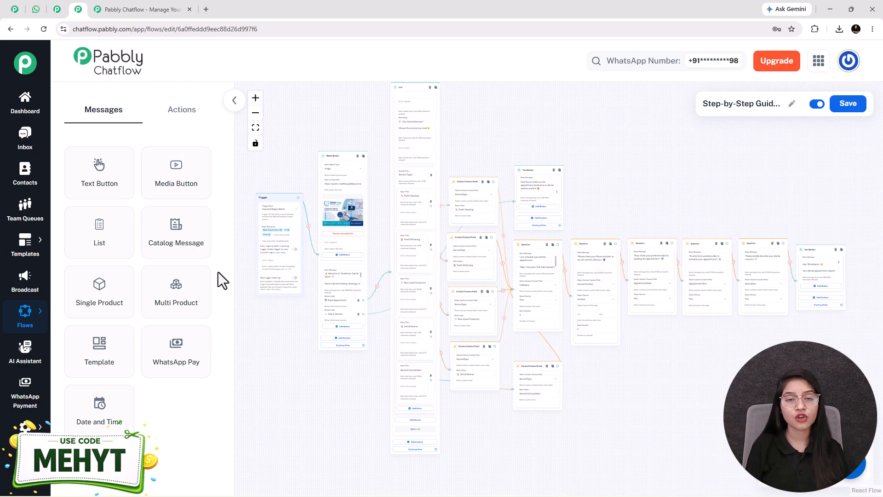
left_click(36, 10)
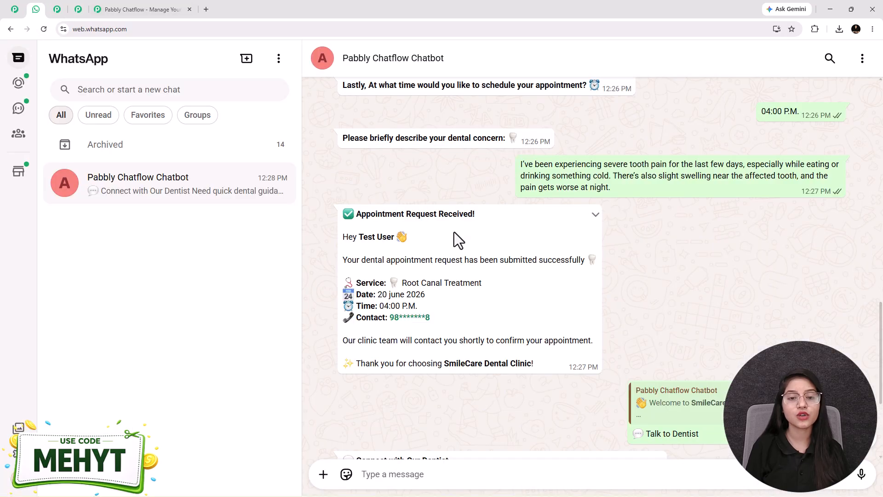
Review the earlier chatbot messages, glance at the Chatflow editor, then open the pabbly.com/chatflow home page.
scroll(454, 233, "up", 4)
scroll(454, 232, "up", 4)
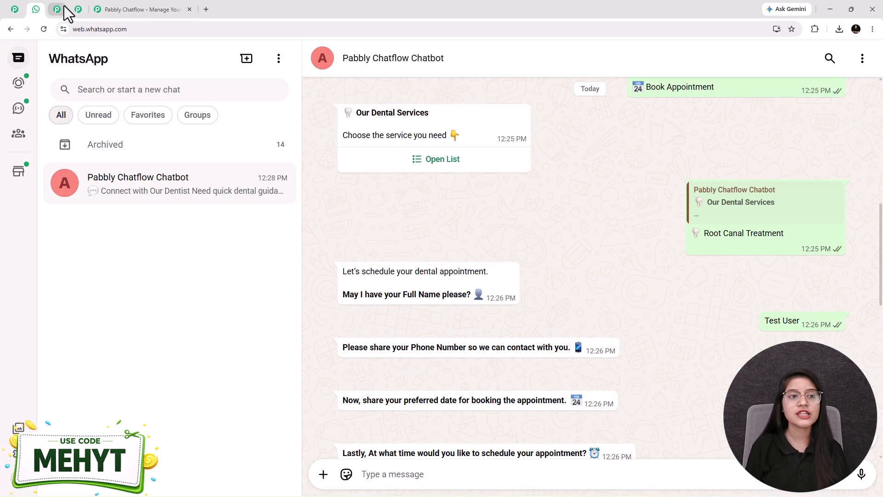
left_click(78, 9)
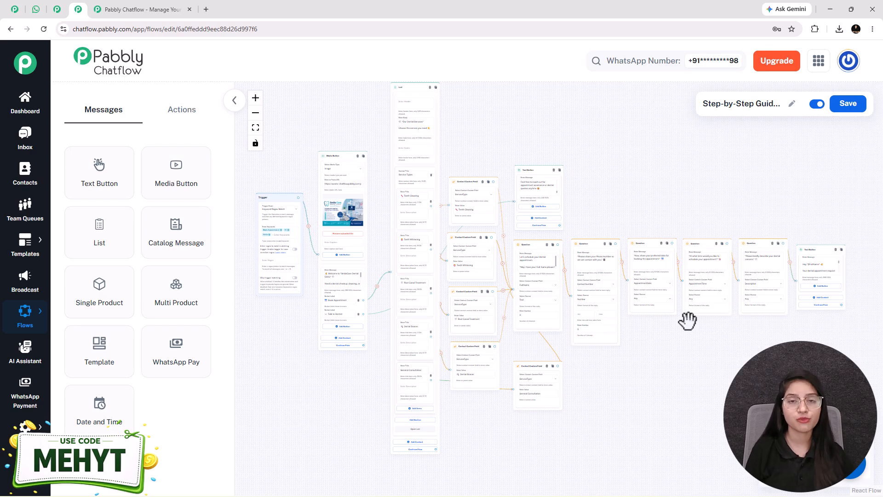
left_click(648, 267)
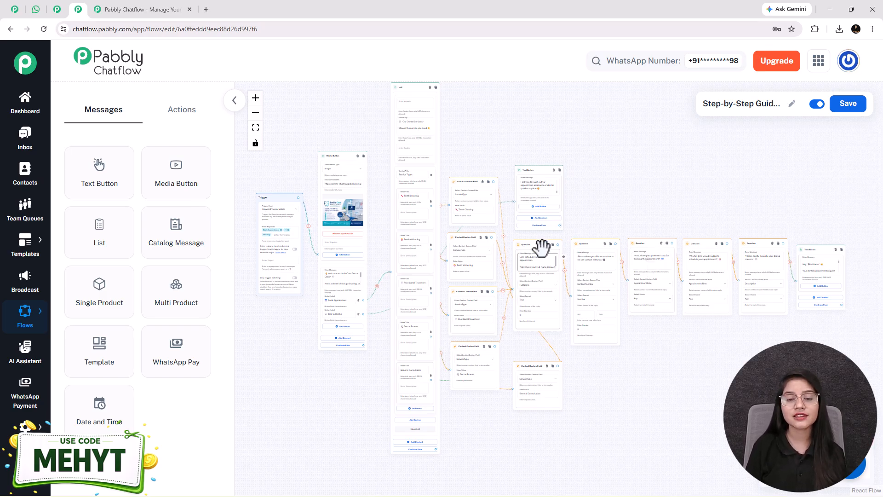
left_click(152, 8)
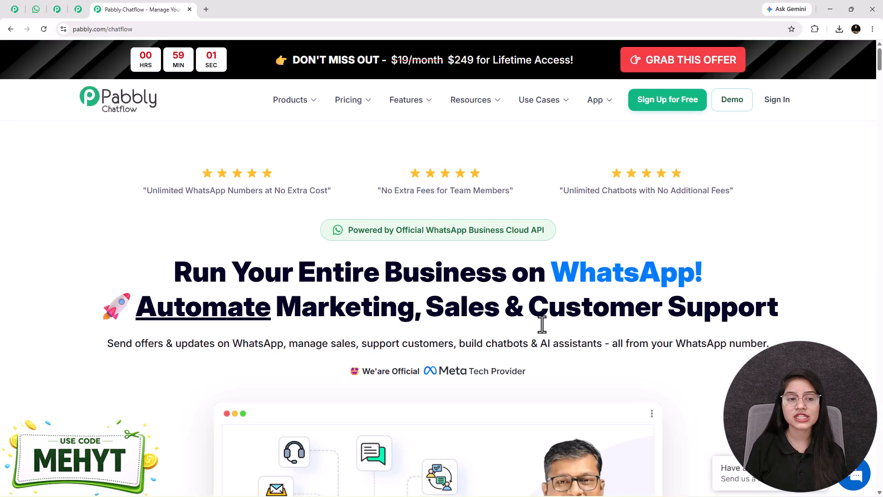